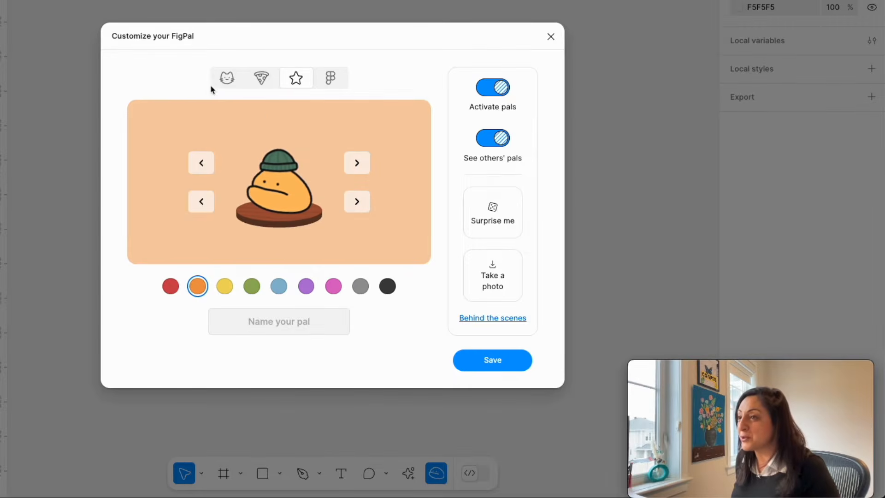
Look through the animal, food and star pal categories and pick the Figma-themed category.
click(228, 79)
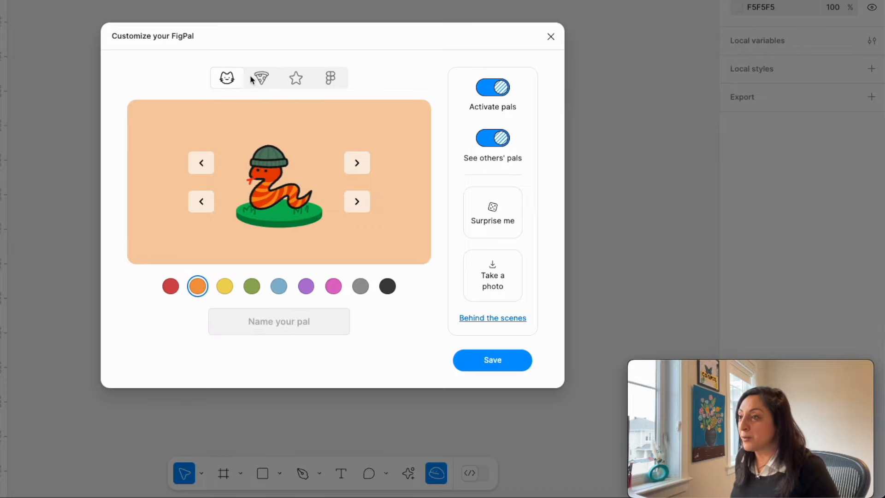
click(262, 79)
click(294, 79)
click(332, 77)
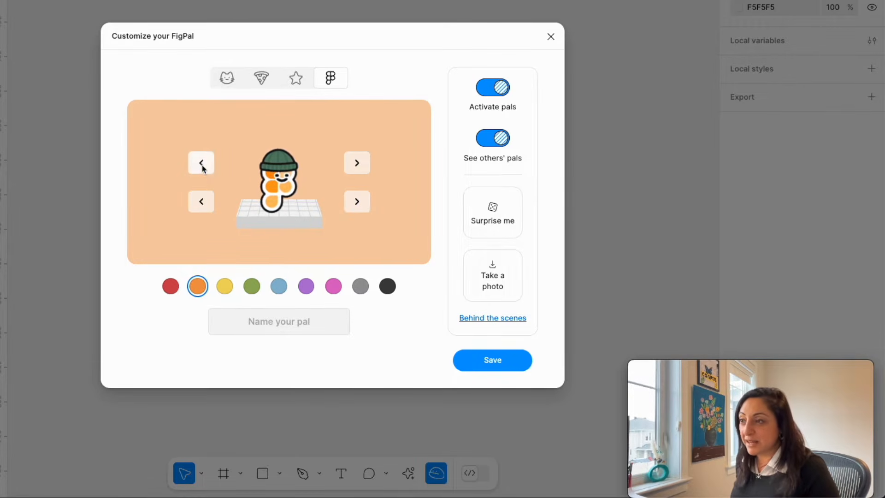
Try the available hats on the pal, choose the pink tulip, and color the pal blue.
click(356, 163)
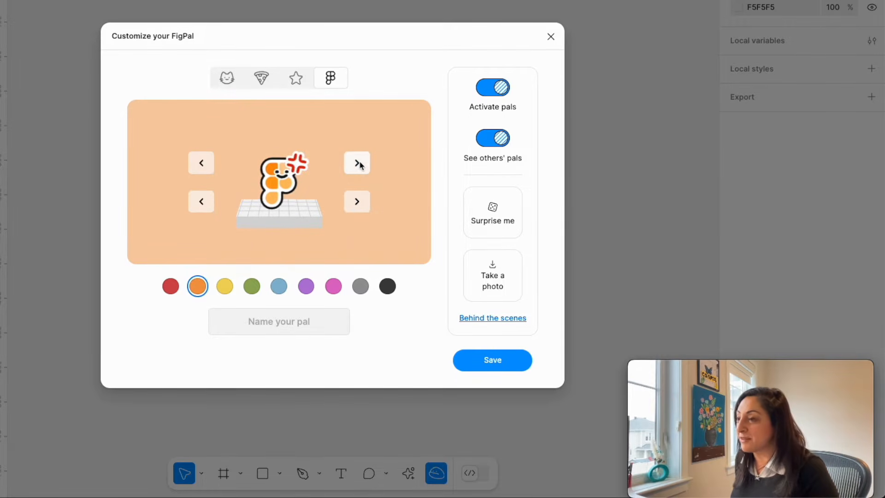
click(357, 163)
click(358, 164)
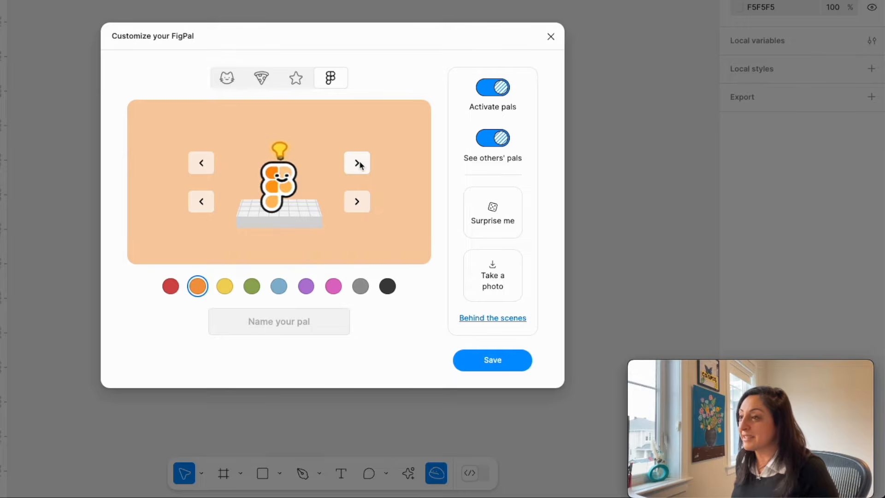
click(201, 163)
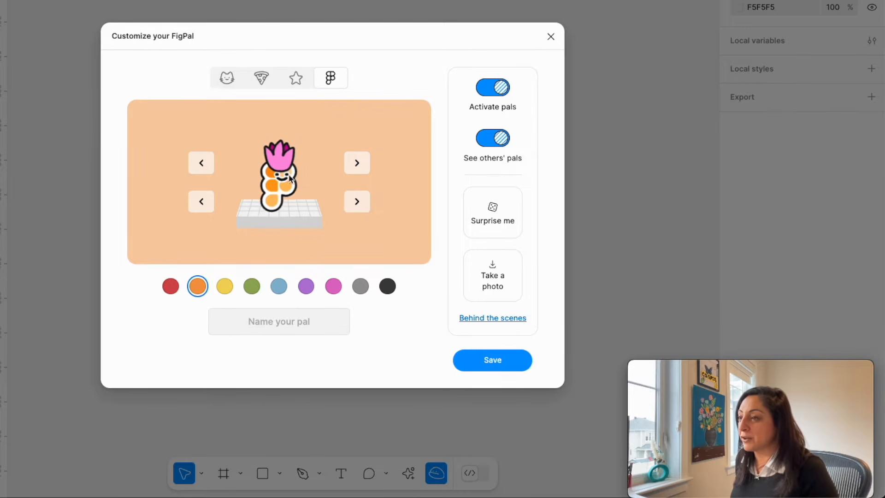
click(278, 287)
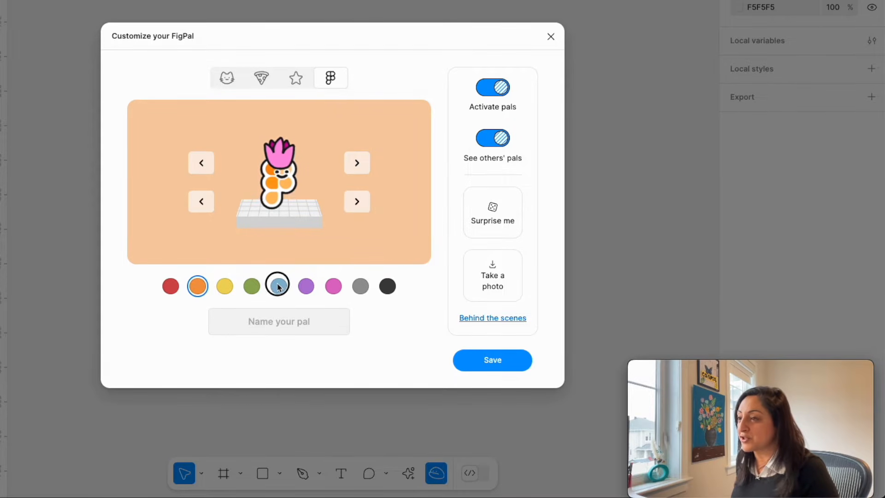
Preview the other Figma-themed body shapes and return to the Figma logo body.
click(358, 201)
click(357, 203)
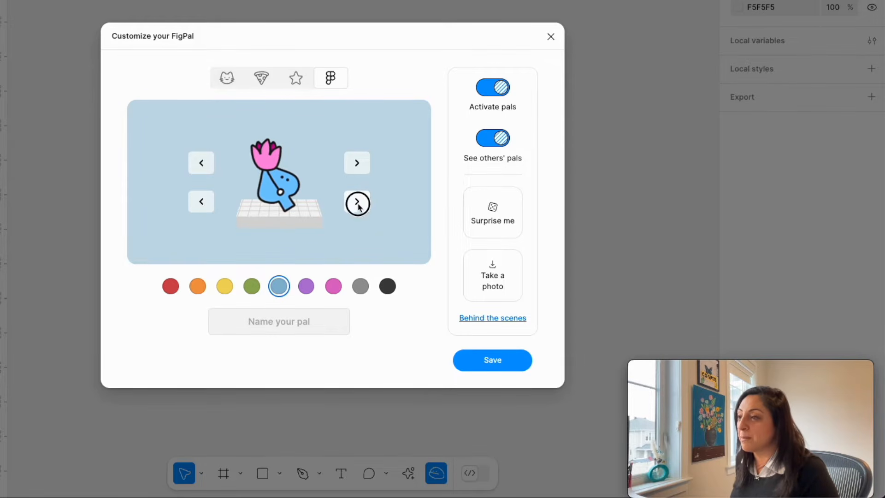
click(358, 203)
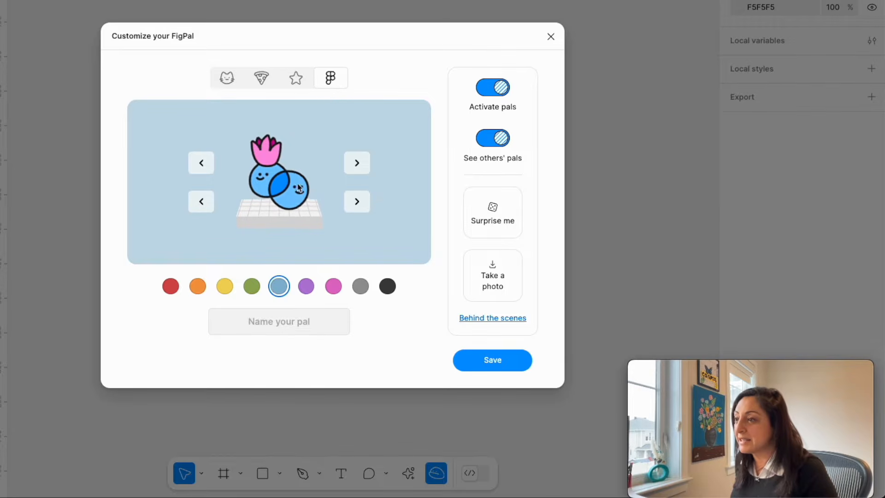
click(202, 201)
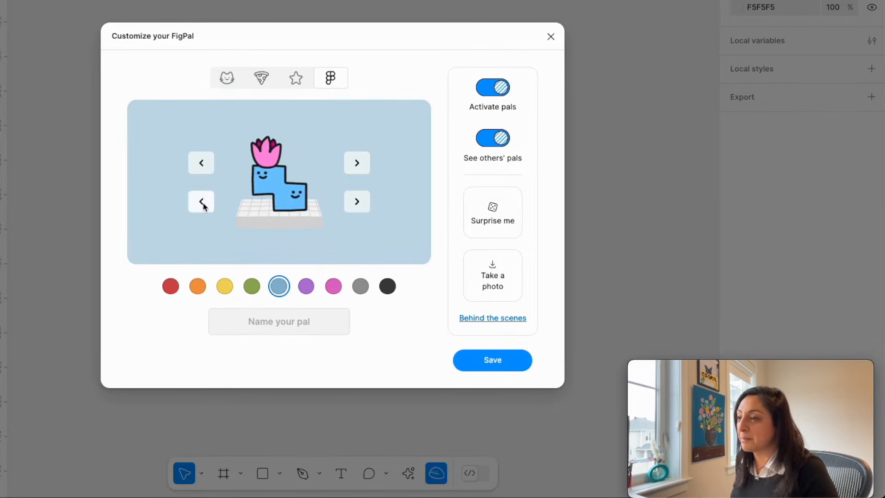
click(203, 205)
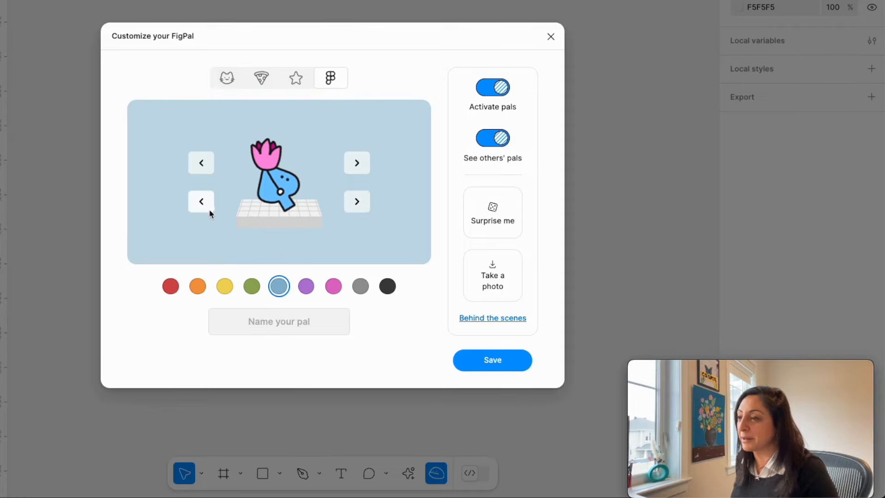
click(207, 207)
click(210, 208)
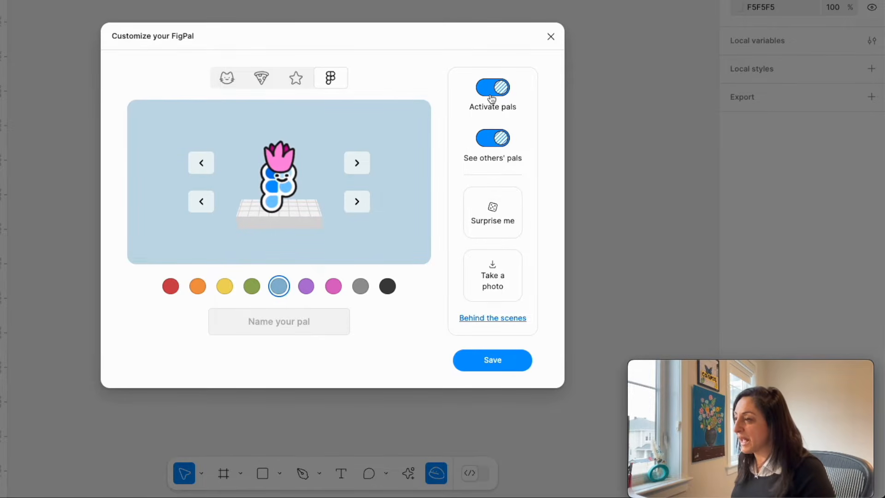
Switch the See others' pals and Activate pals options off and back on, and generate a random surprise pal.
click(488, 146)
click(487, 144)
click(487, 91)
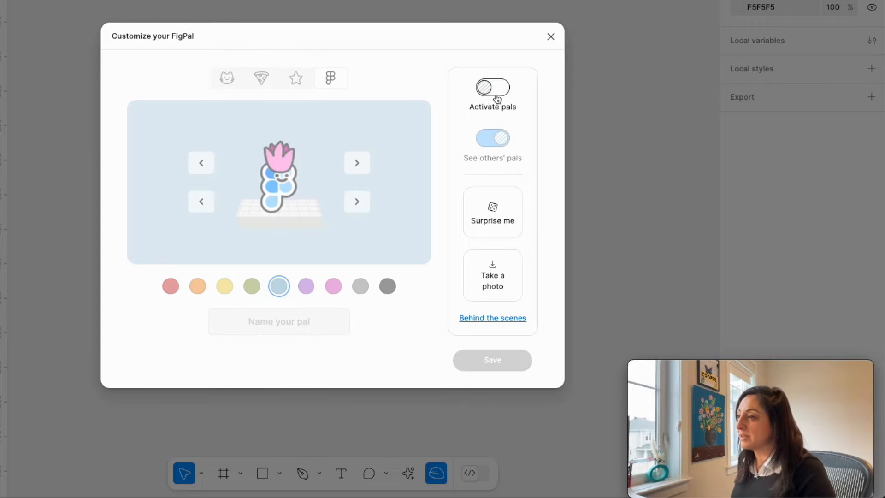
click(488, 90)
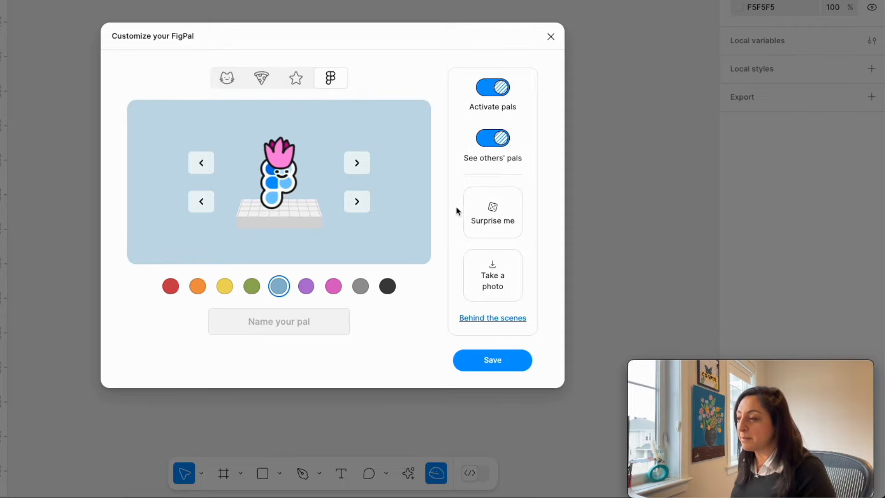
click(491, 217)
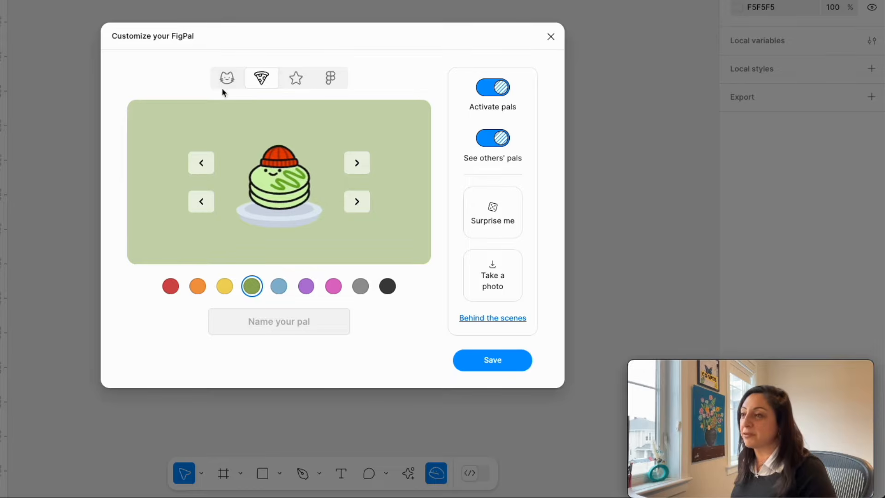
Design the pal with the Figma logo body, blue color and pink tulip hat, and save it.
click(335, 78)
click(278, 290)
click(359, 164)
click(359, 164)
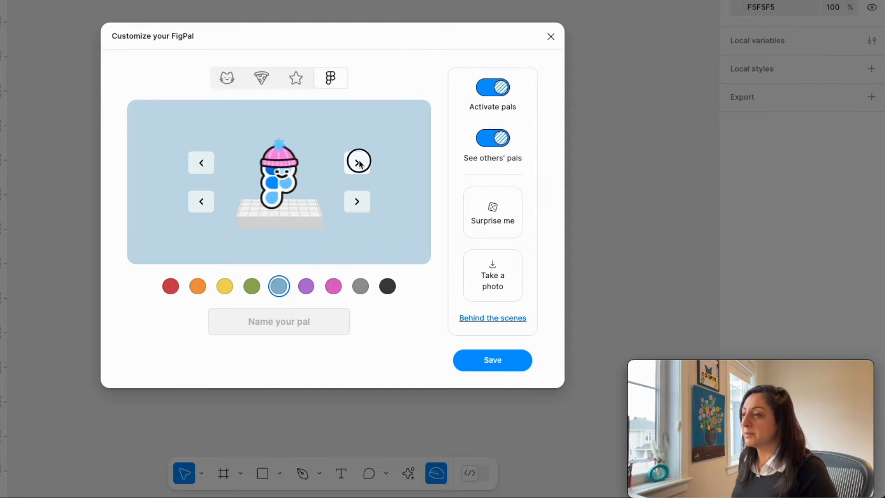
click(357, 163)
click(358, 163)
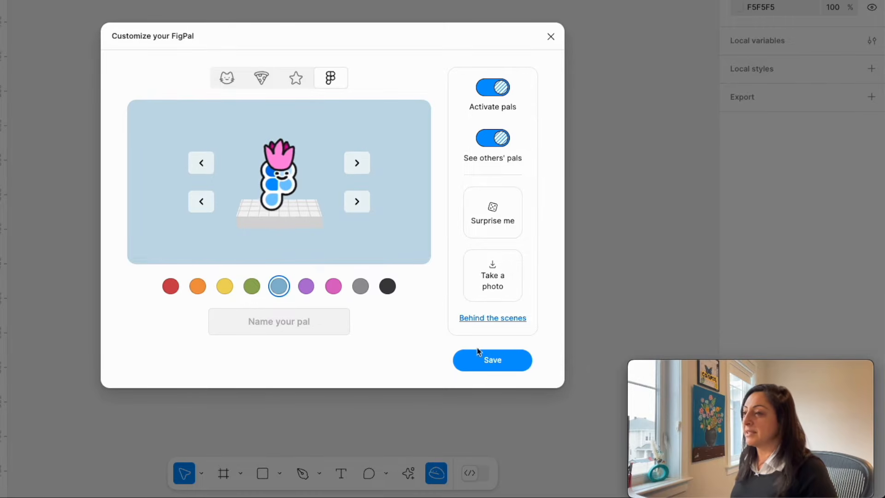
click(502, 364)
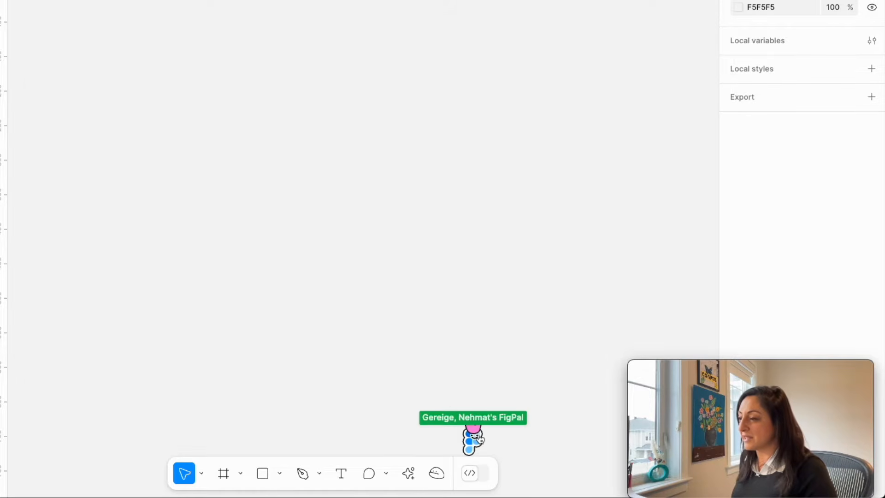
Release the FigPal so it follows the pointer around the canvas and send it back to its spot, twice.
click(513, 351)
click(321, 259)
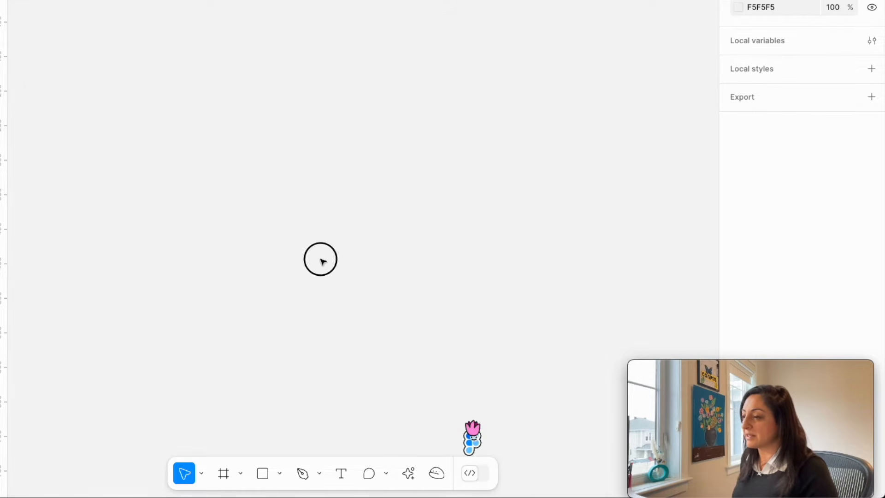
click(474, 441)
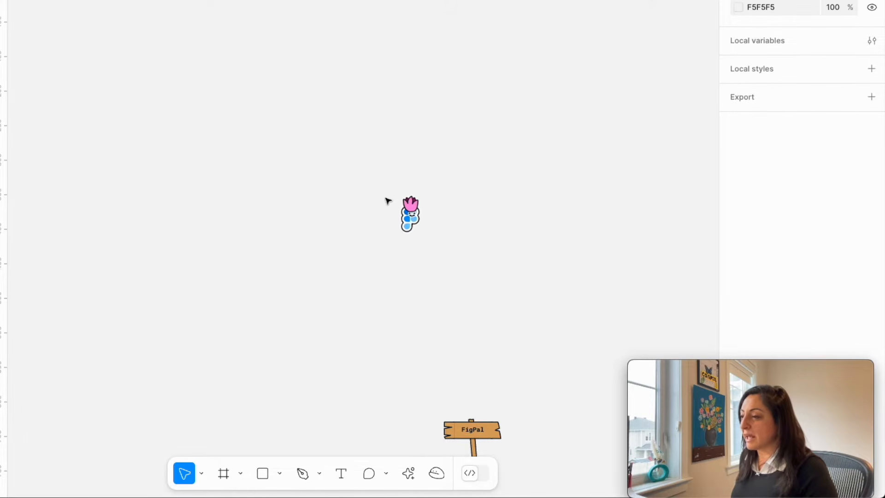
click(475, 434)
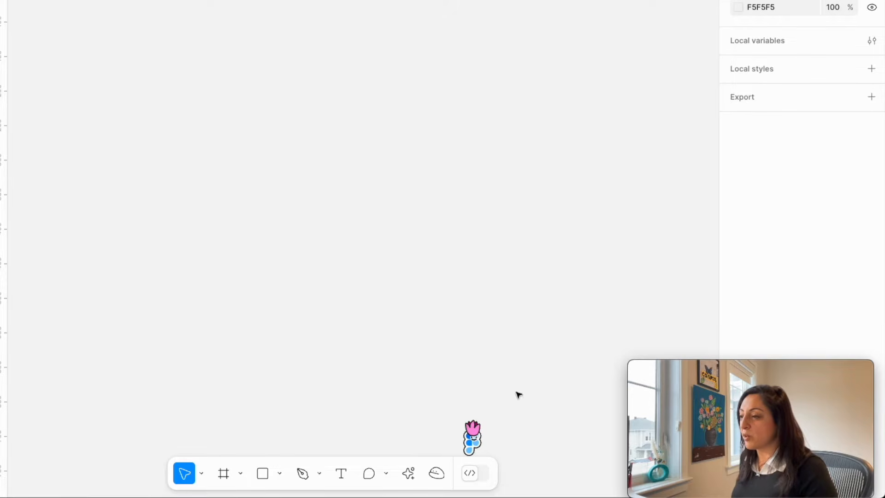
click(475, 440)
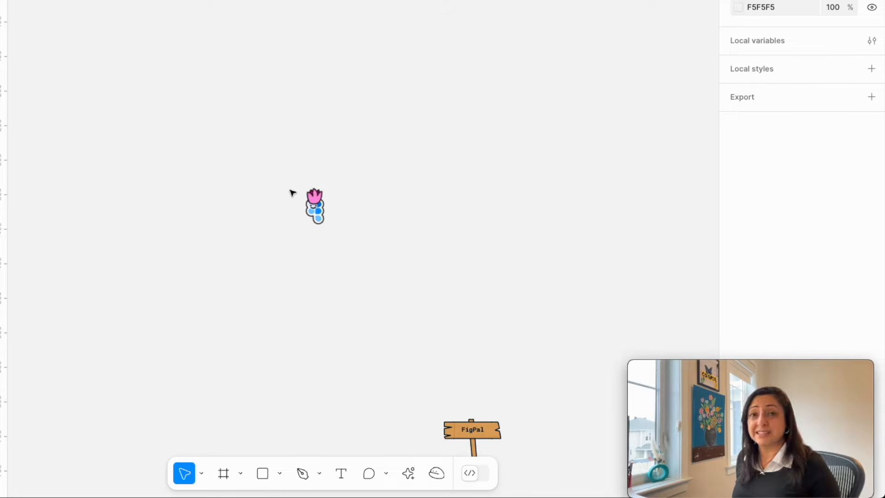
click(475, 436)
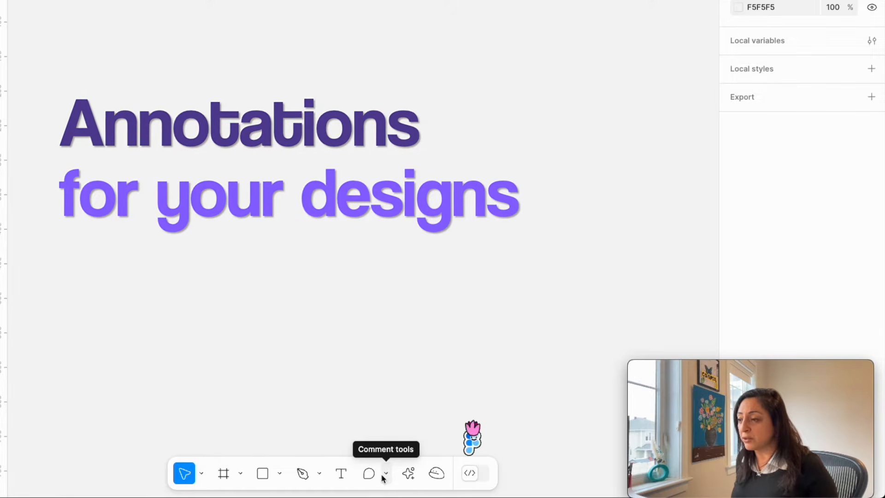
Start a new annotation on the Priority packages card of the dashboard with the Annotation tool.
click(384, 475)
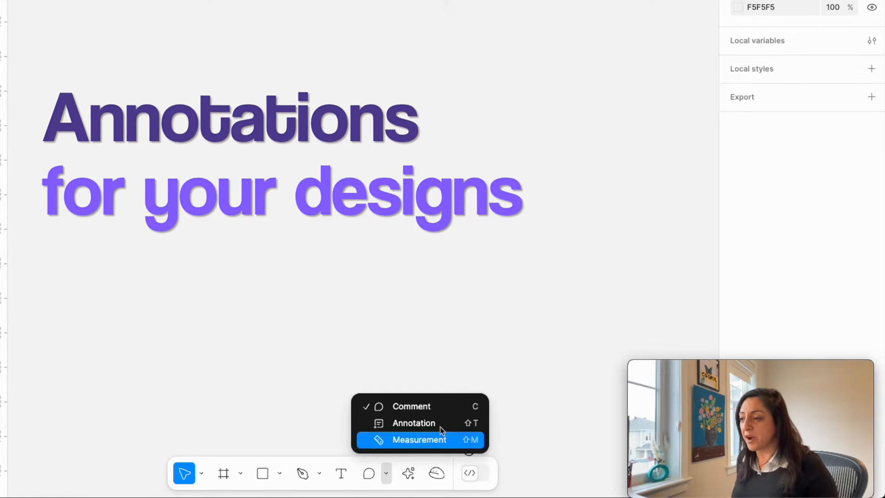
click(414, 423)
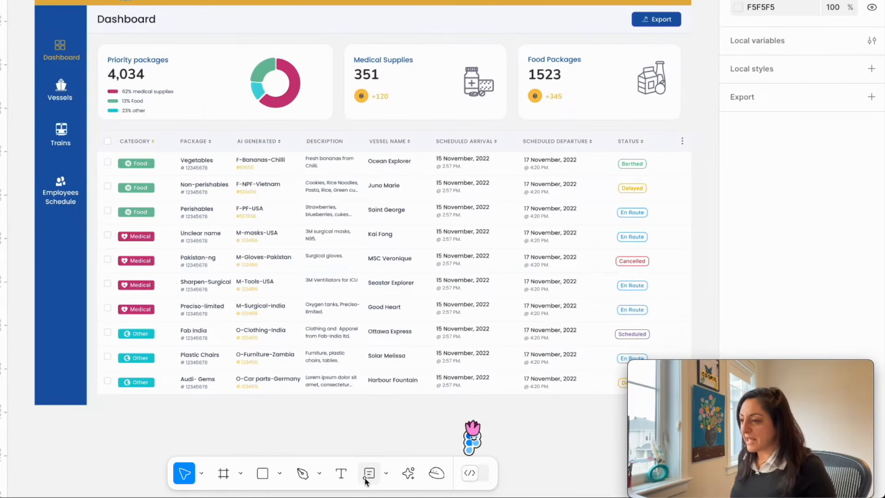
click(368, 475)
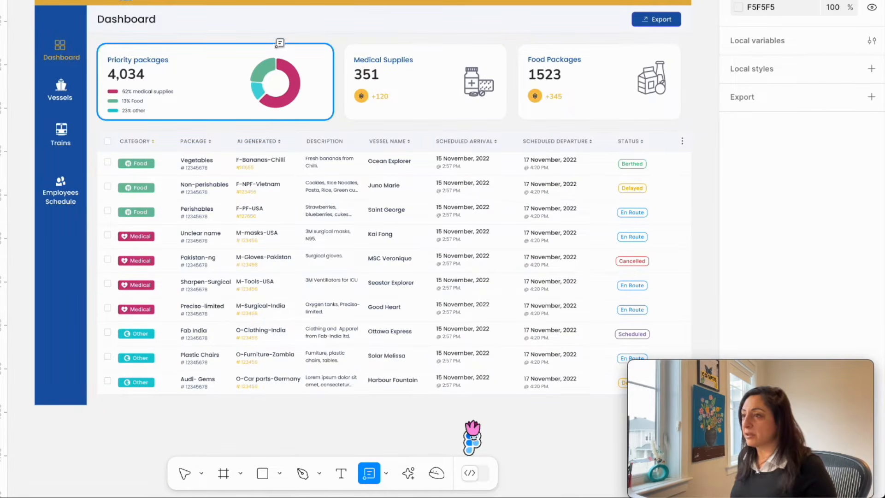
click(241, 56)
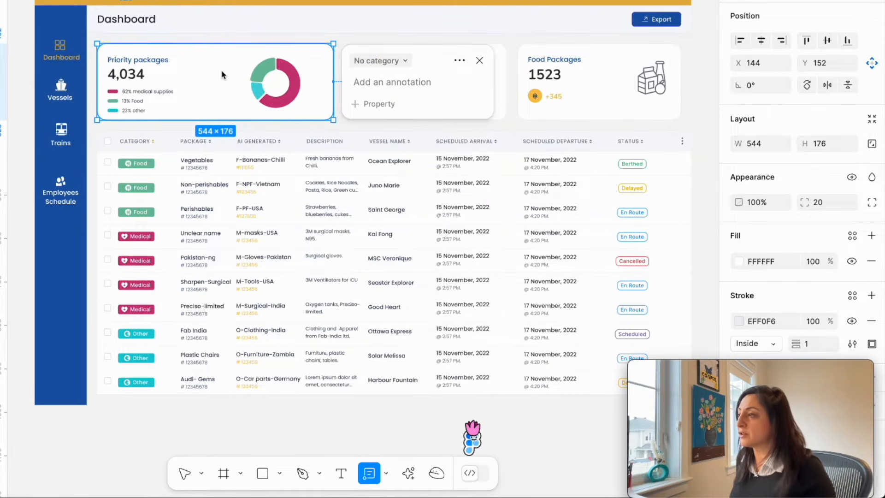
scroll(222, 75, left, 8)
scroll(222, 75, up, 1)
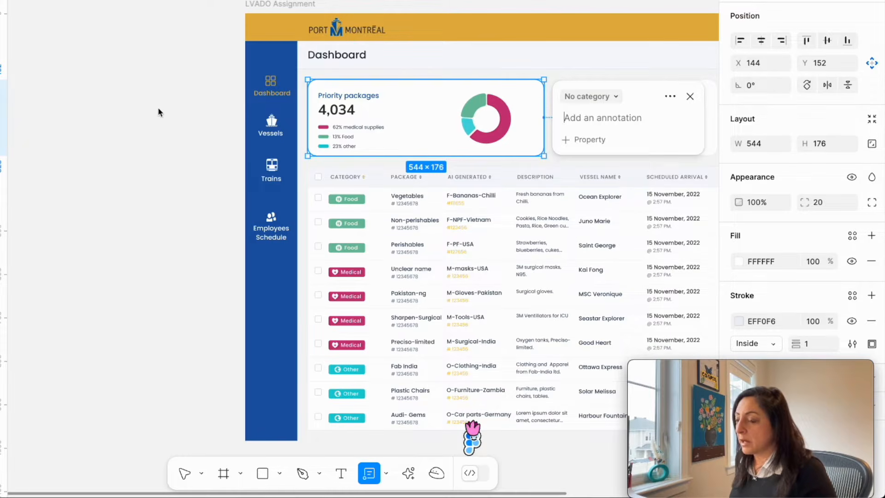
click(339, 117)
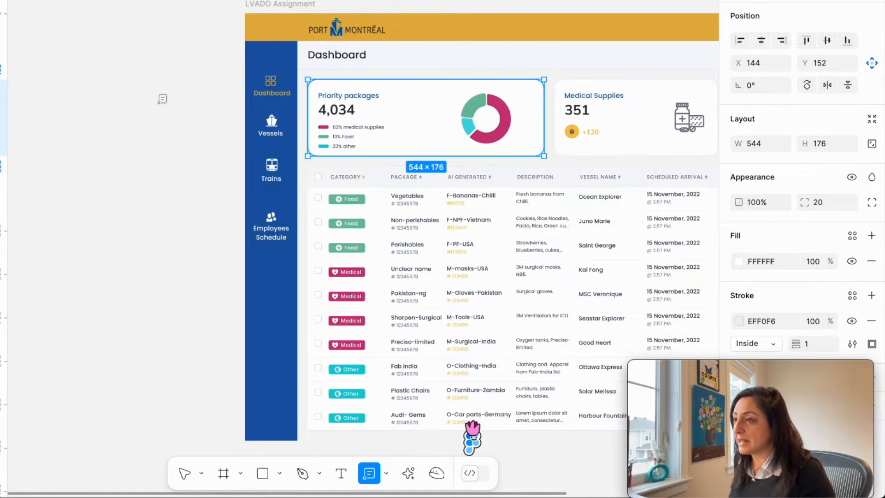
click(218, 189)
click(402, 105)
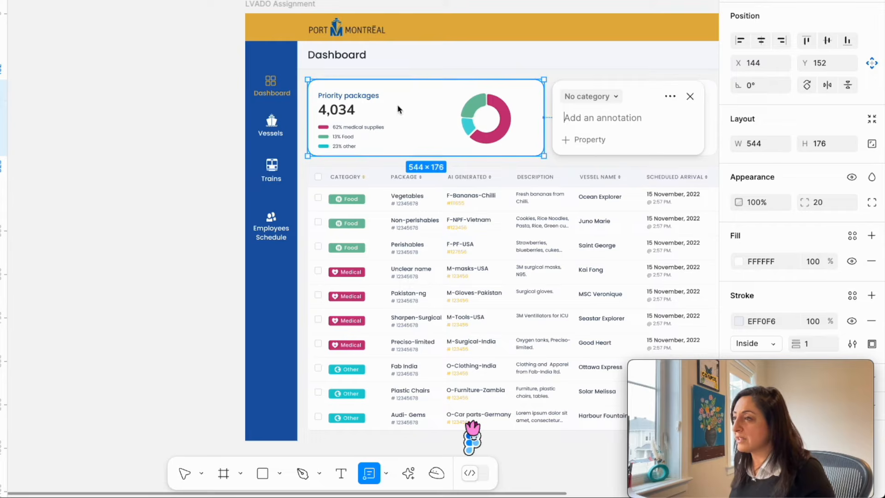
Annotate the card as Development with the text "This Chart can be replaced with the chart library we have." and the Corner radius and Fill properties.
click(612, 106)
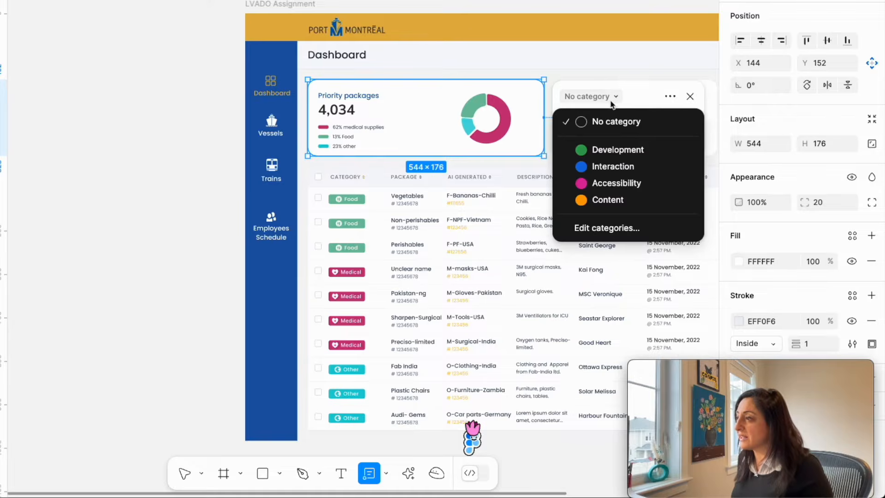
click(616, 149)
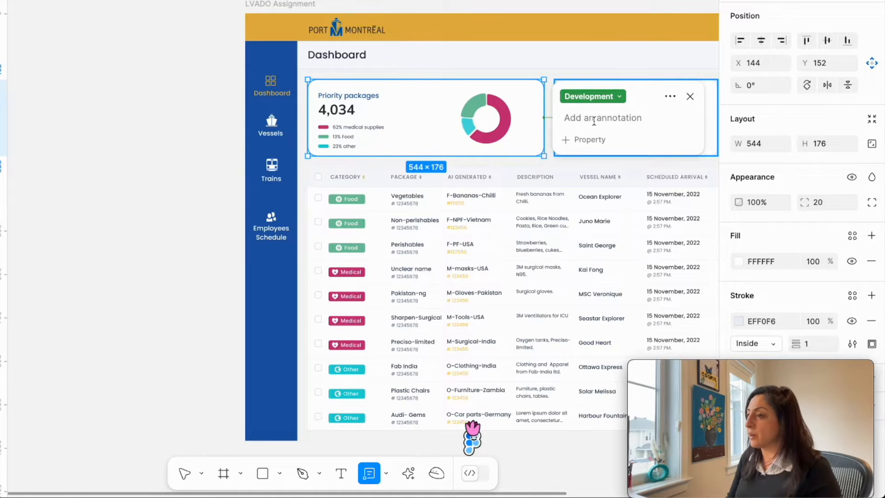
text(This Chart can be replaced with the chart library we have.)
click(590, 147)
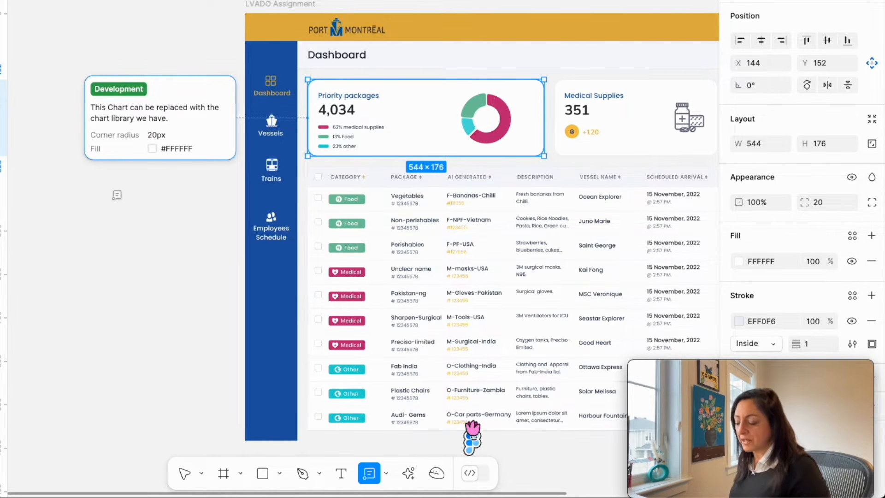
key(Escape)
click(135, 232)
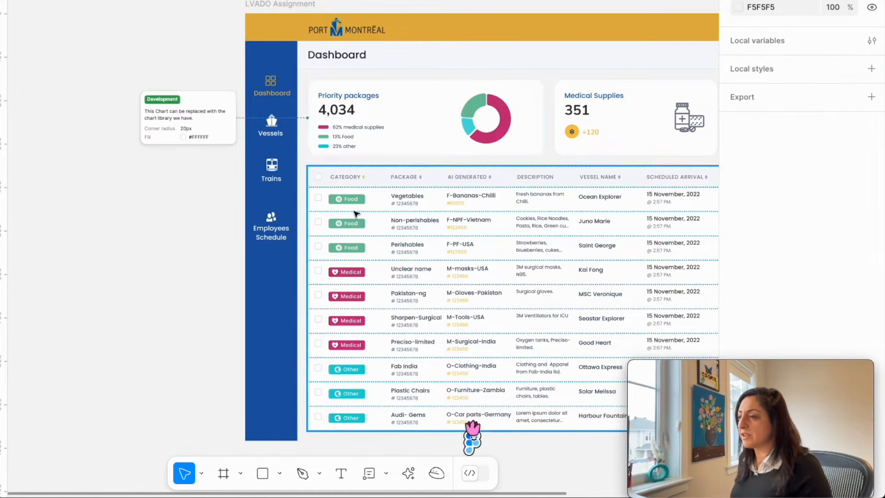
Try to move the Priority packages card into the table below the Vegetables row.
click(426, 129)
drag(425, 129, 347, 193)
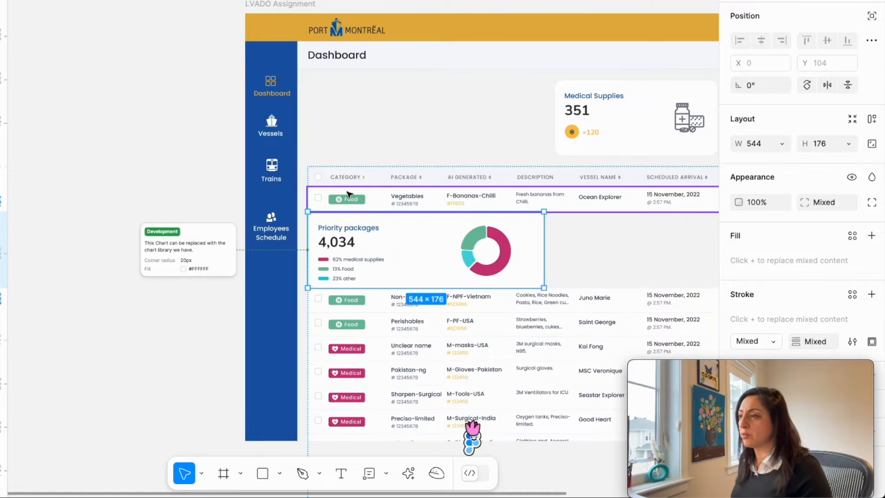
key(ctrl+z)
Move the annotated Priority packages card slightly up to about Y 135.
mouse_move(375, 121)
mouse_down()
mouse_move(214, 84)
mouse_move(317, 106)
mouse_move(393, 106)
mouse_move(375, 112)
mouse_up()
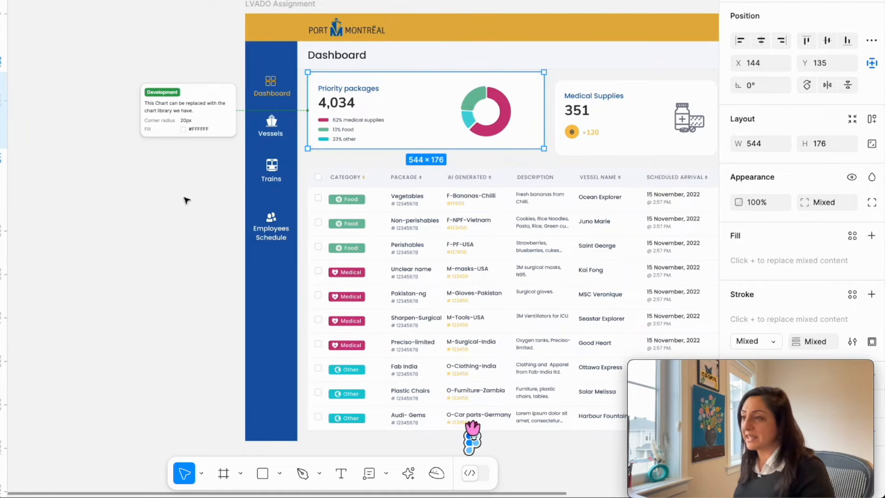
Switch to Dev Mode and inspect the Priority packages card's spacing and code details.
click(473, 475)
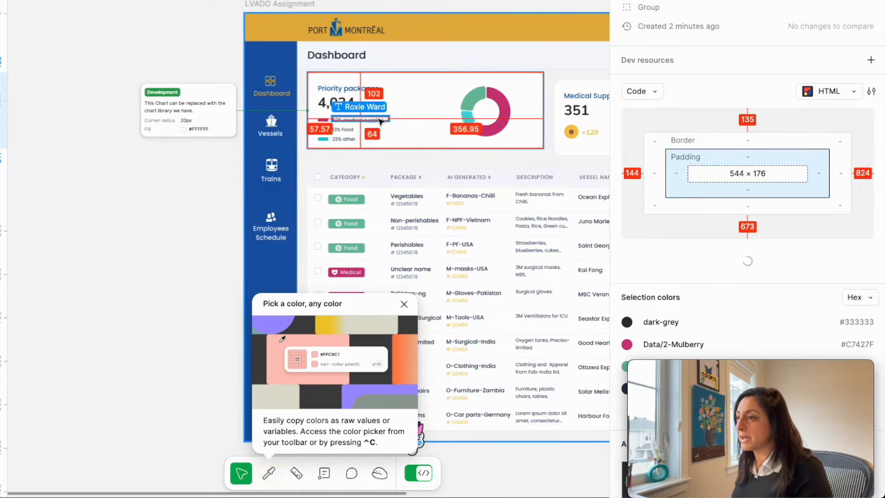
click(403, 121)
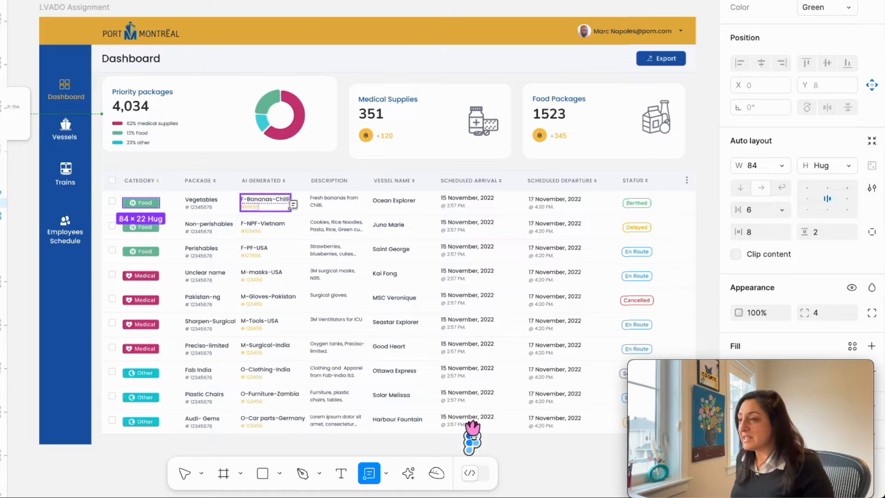
Annotate the F-Bananas-Chilli text in the Vegetables row as Accessibility with "Make sure user can tab between different labels".
click(286, 201)
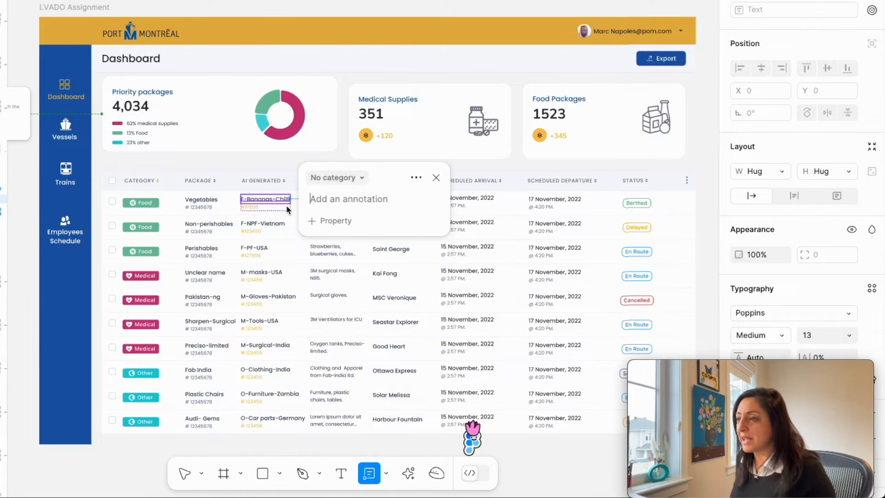
click(358, 180)
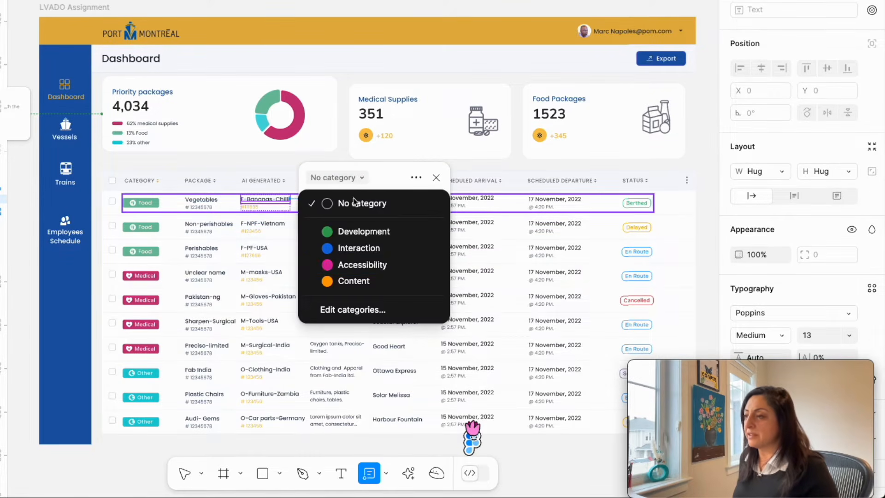
click(349, 262)
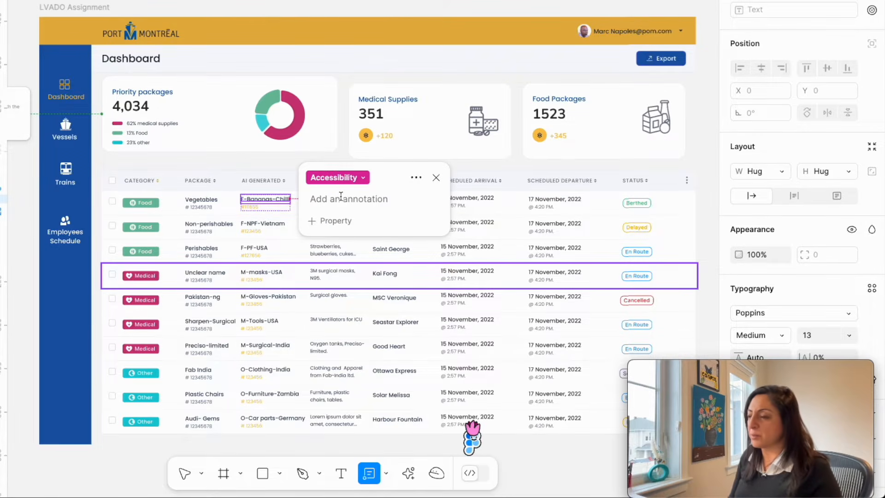
text(Make sure user can tab b)
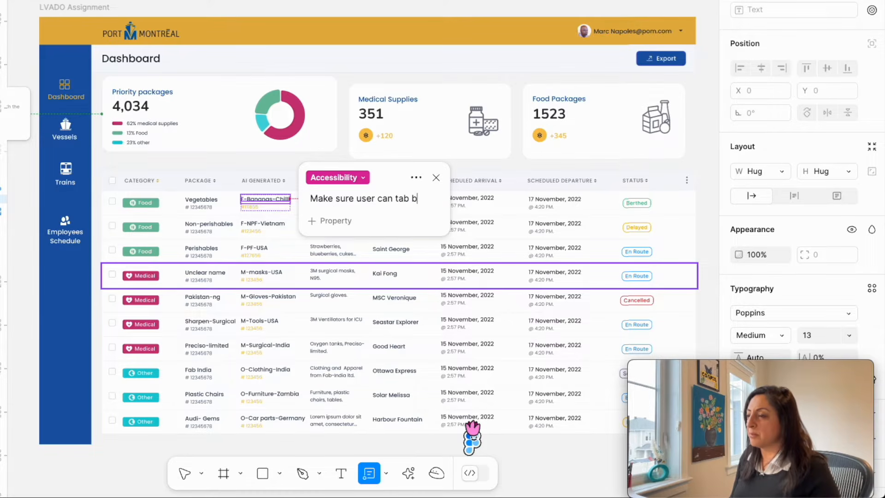
text(etween diffe)
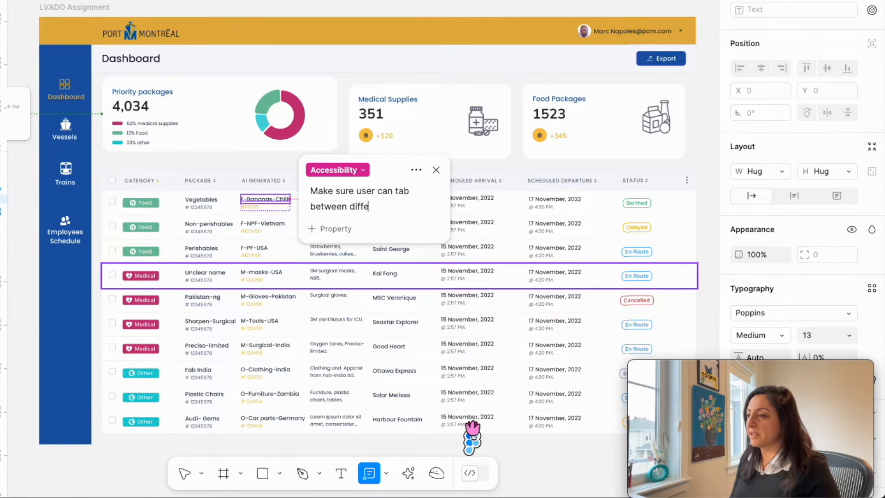
text(rent labels)
click(210, 252)
scroll(143, 295, left, 6)
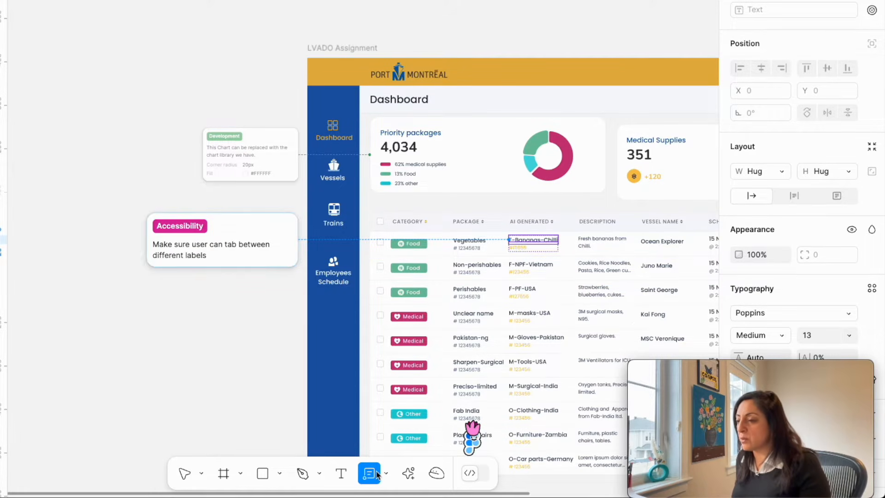
key(v)
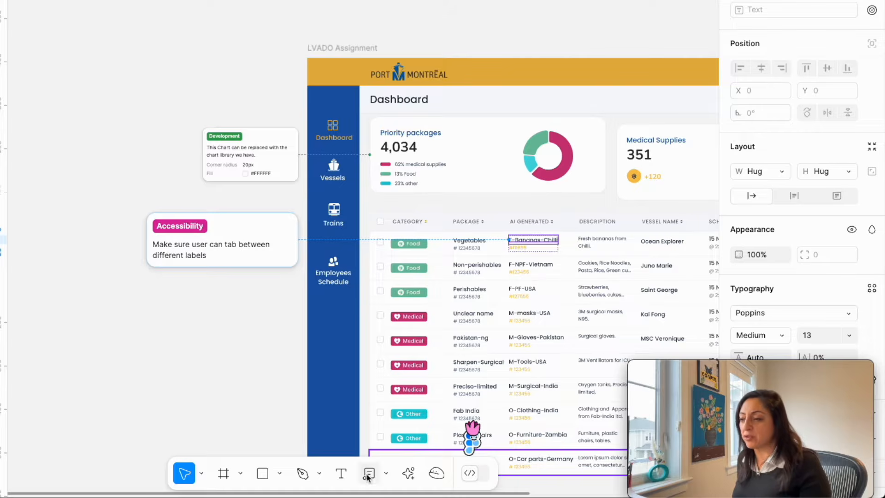
click(247, 355)
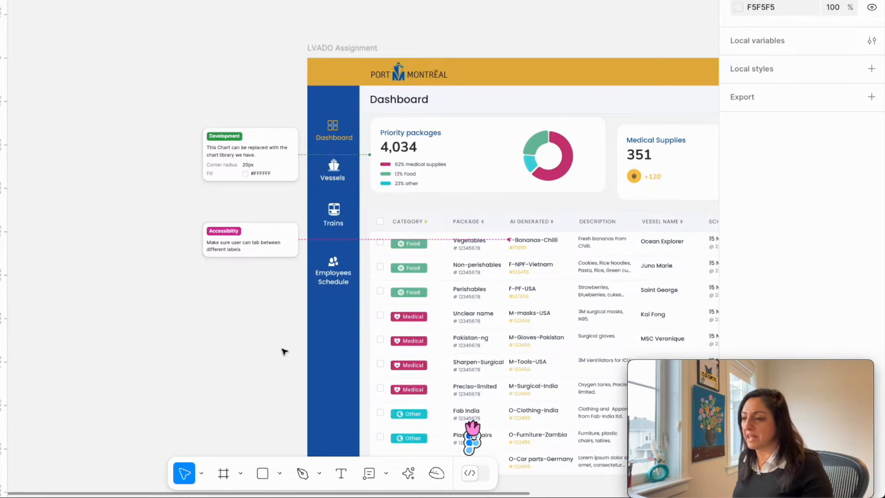
Open the Accessibility annotation and look over its additional options and category choices.
scroll(284, 352, down, 3)
scroll(285, 352, right, 5)
scroll(282, 348, right, 1)
scroll(283, 347, down, 1)
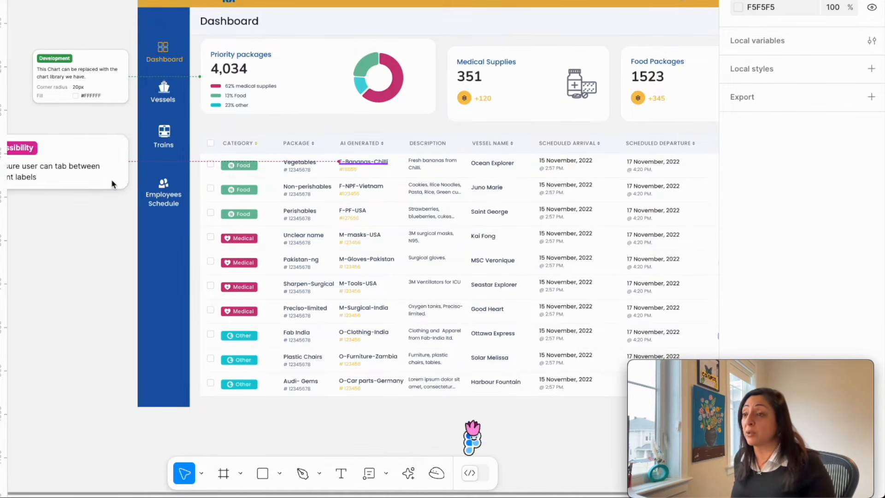
click(112, 183)
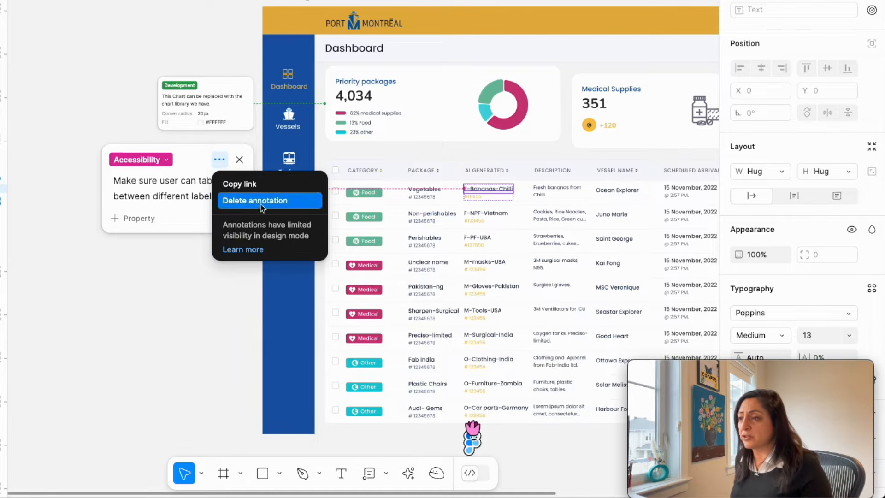
click(163, 160)
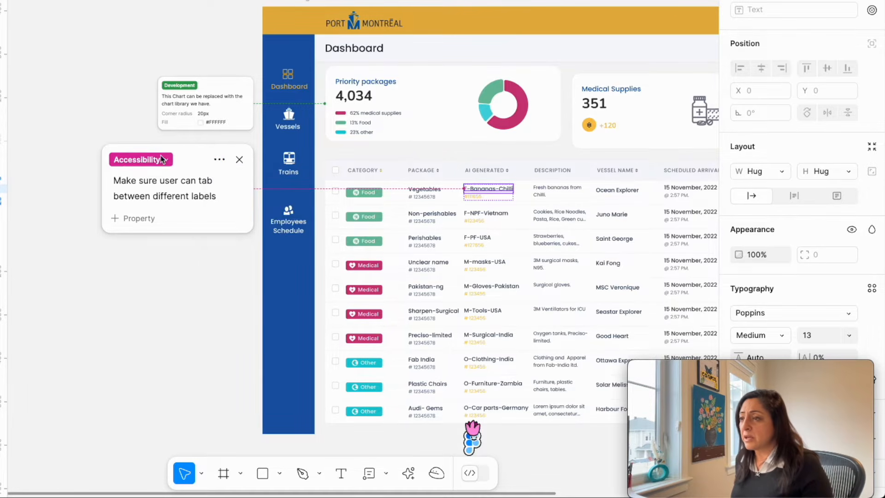
click(168, 160)
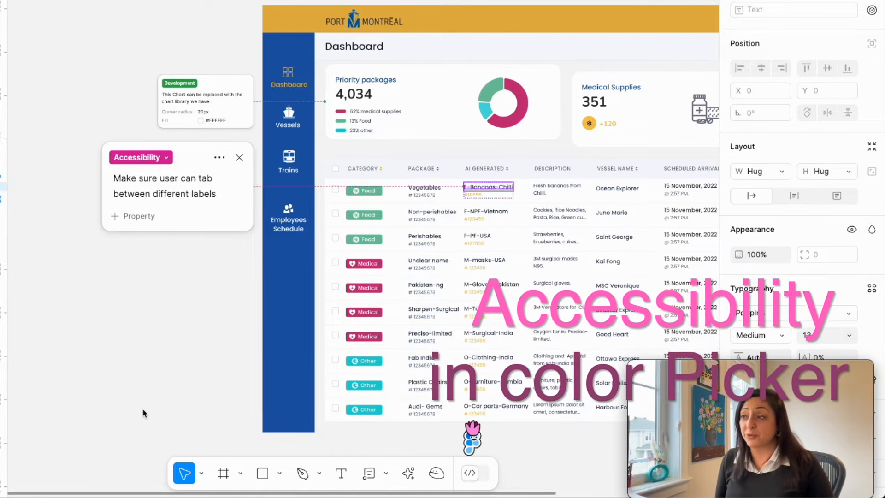
Turn on the color contrast check for the fill of the Food tag in the Vegetables row.
scroll(143, 412, right, 5)
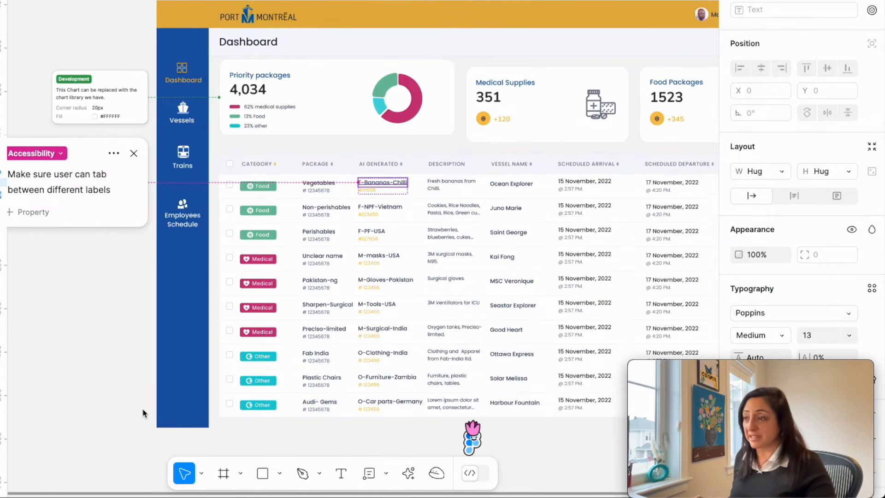
scroll(143, 412, up, 5)
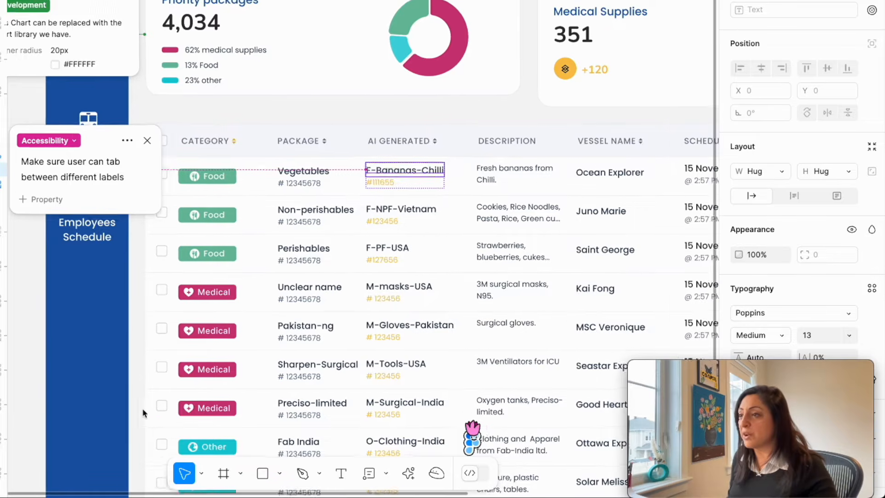
scroll(142, 412, up, 2)
scroll(143, 412, left, 2)
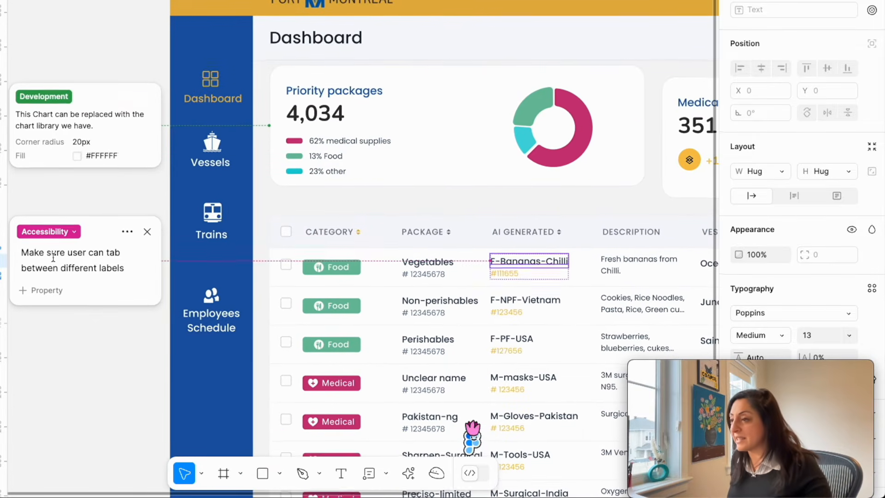
click(345, 273)
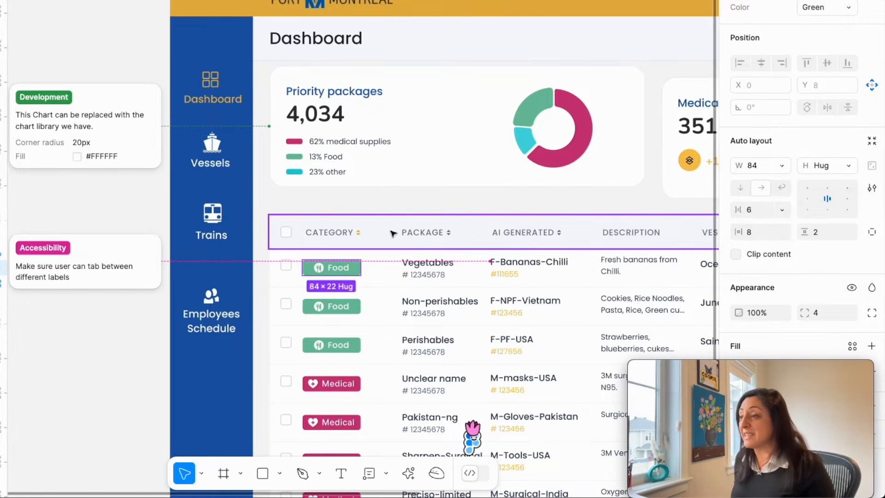
double_click(343, 270)
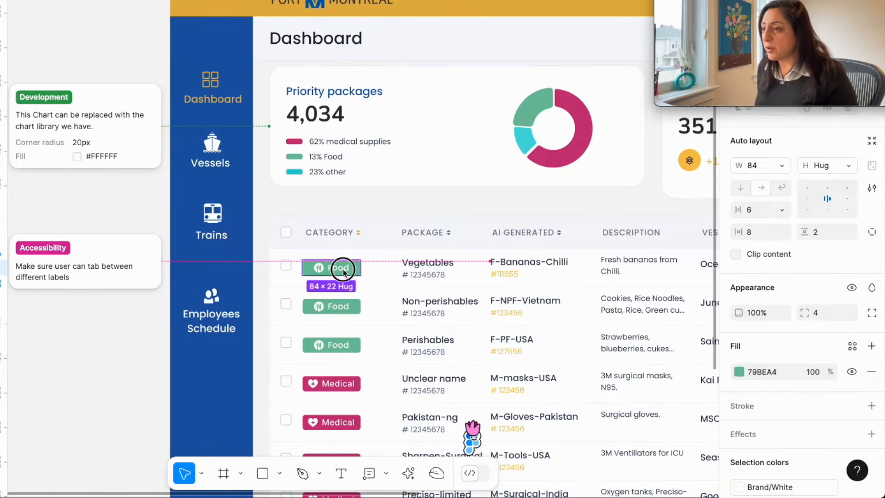
click(355, 273)
click(739, 371)
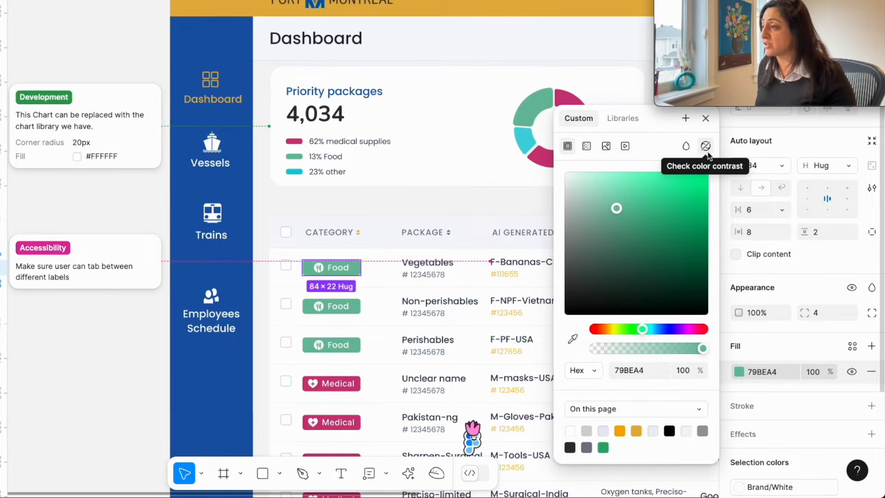
click(707, 151)
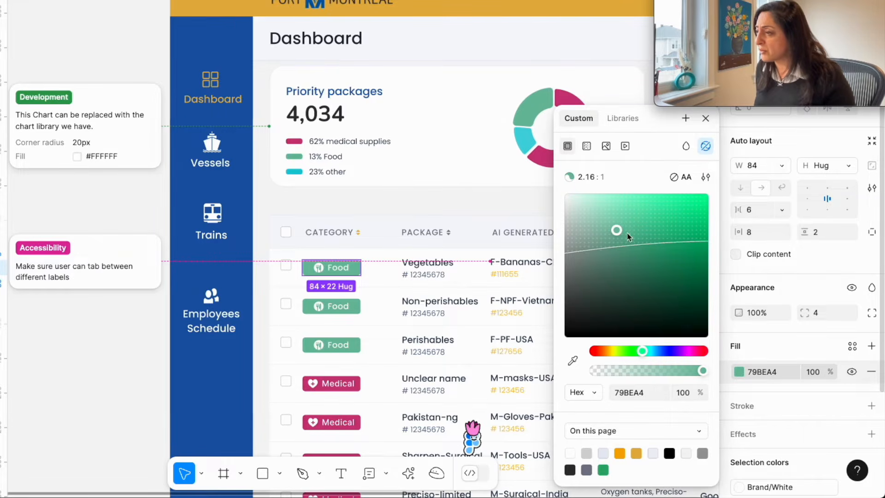
Darken the Vegetables row's Food tag fill to 498770 and review the contrast category and level options.
click(630, 261)
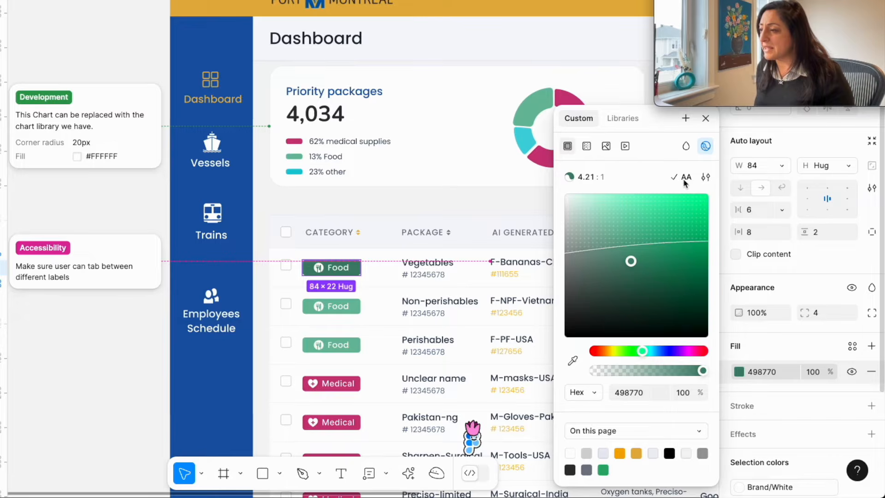
click(708, 178)
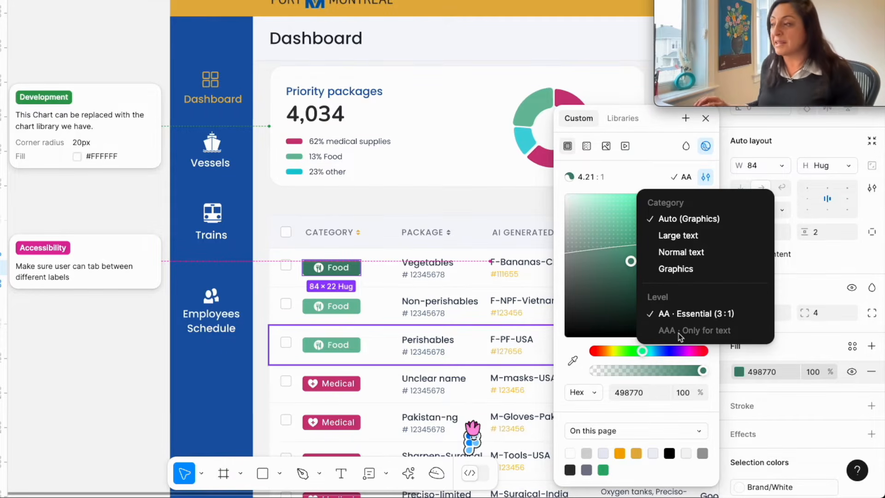
click(626, 297)
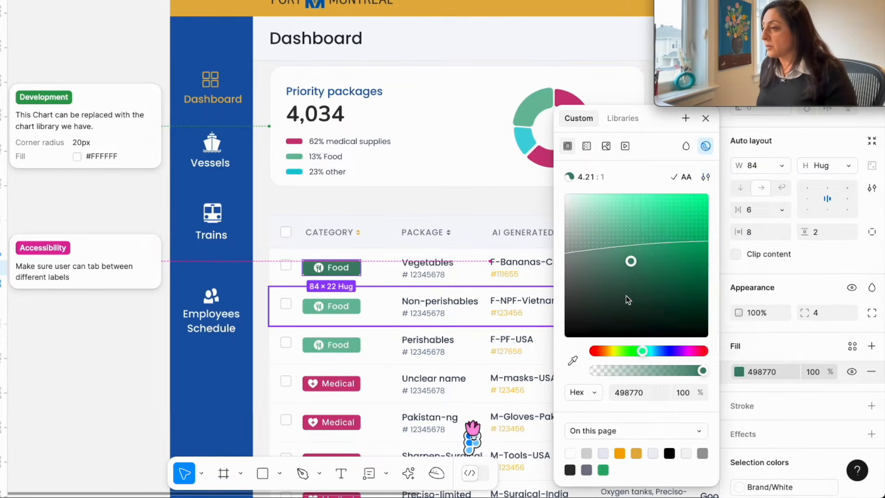
click(706, 177)
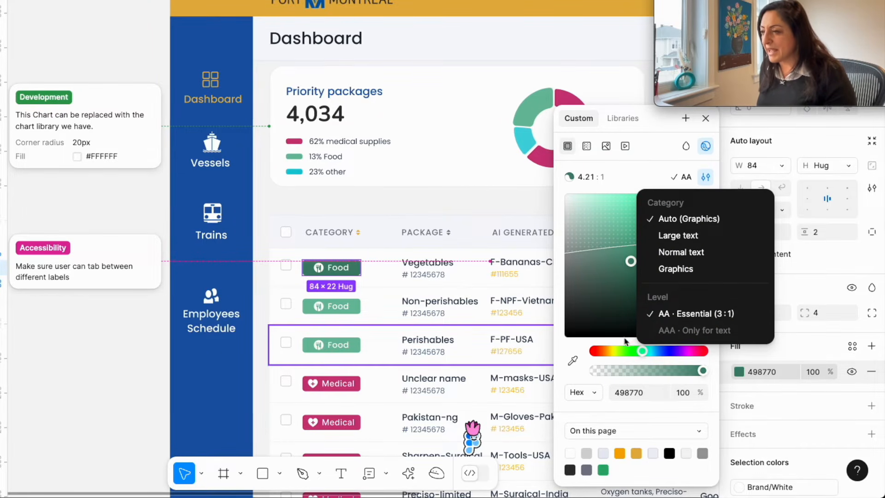
Set the contrast check level for the Perishables text's fill to AAA · Highest (7:1).
click(423, 341)
click(423, 341)
double_click(423, 341)
double_click(423, 341)
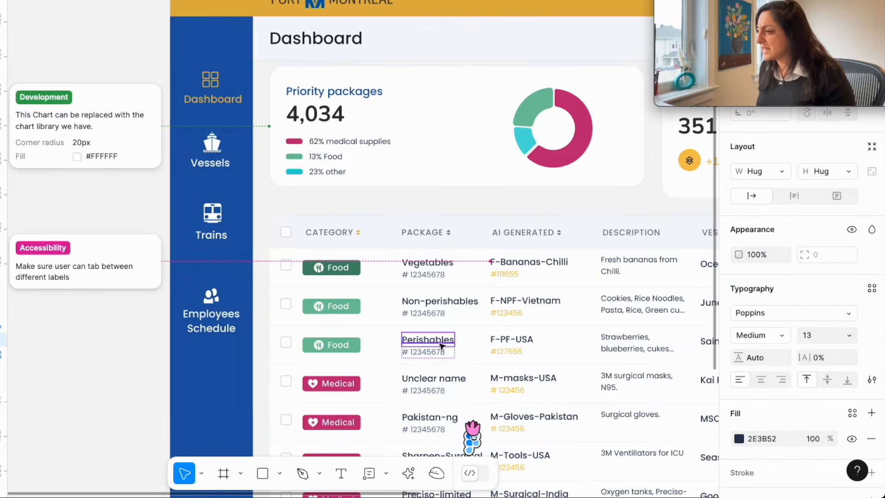
click(739, 438)
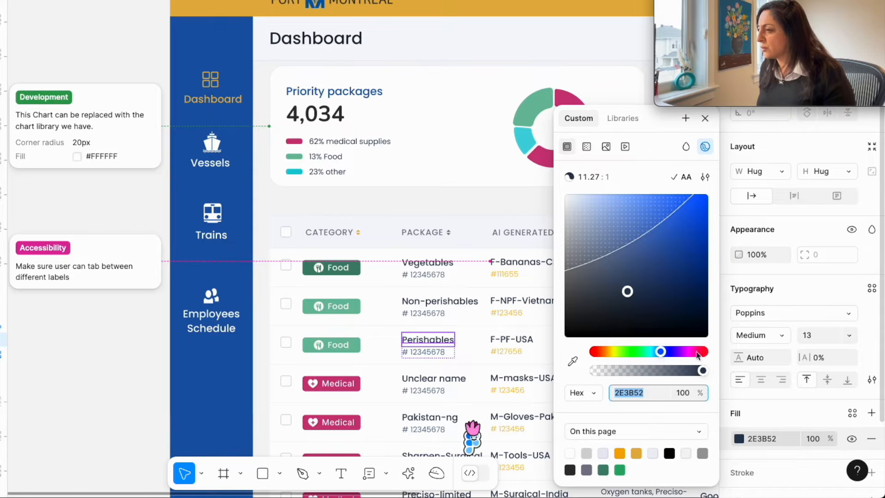
click(705, 177)
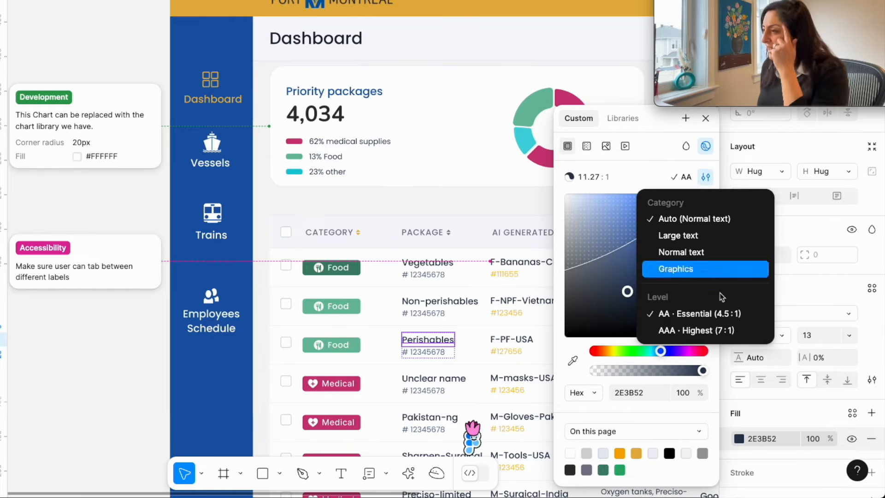
click(694, 331)
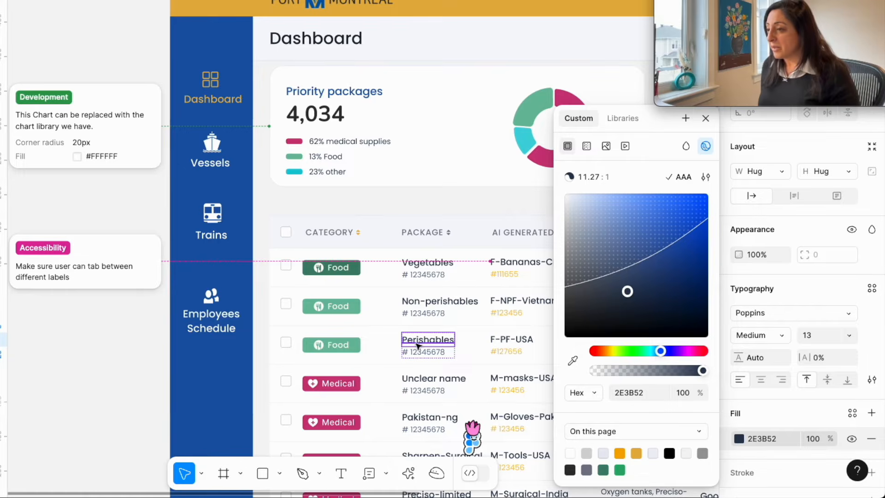
Darken the fill of the Food tag in the Non-perishables row to a shade below the contrast boundary line.
click(359, 312)
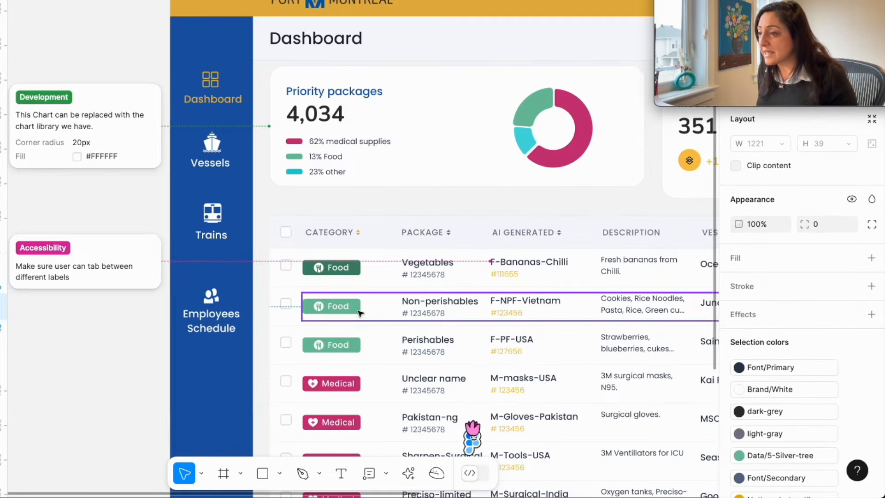
double_click(358, 312)
click(735, 375)
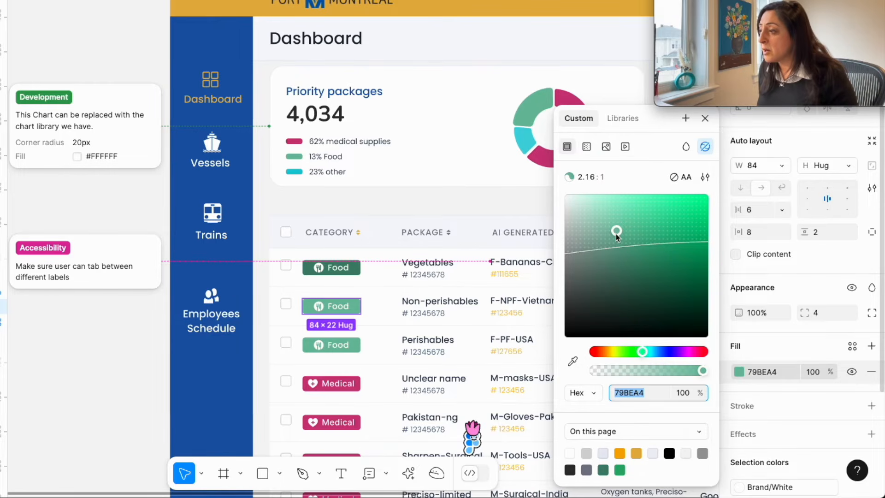
drag(616, 233, 616, 272)
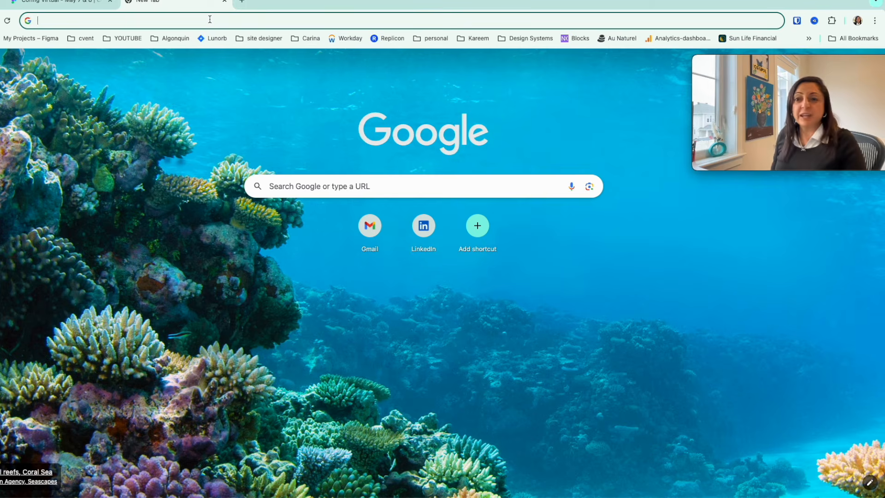
Search the web for "image of seattle".
text(imag)
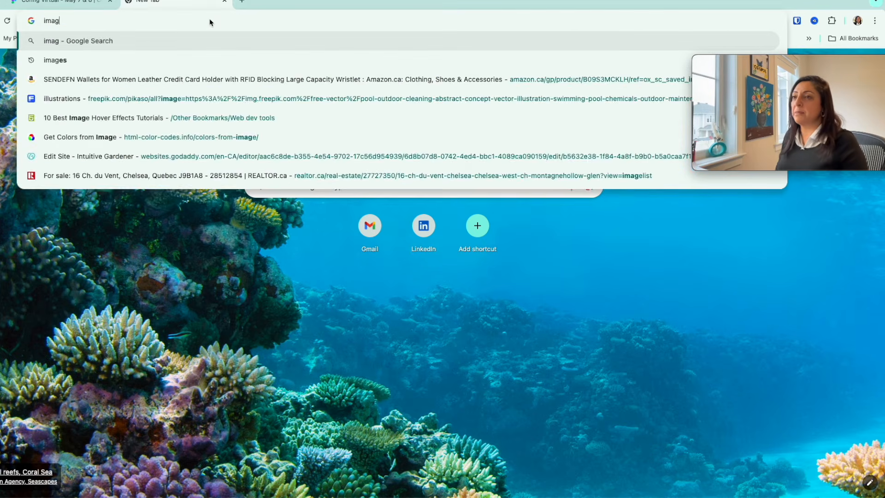
text(e of seattle)
key(Return)
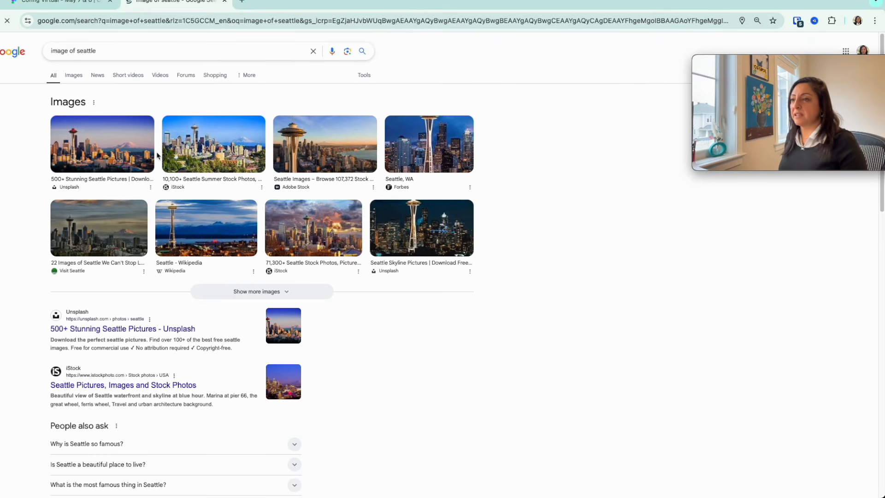
Save the first Seattle skyline image from the search results to the Desktop folder.
right_click(136, 152)
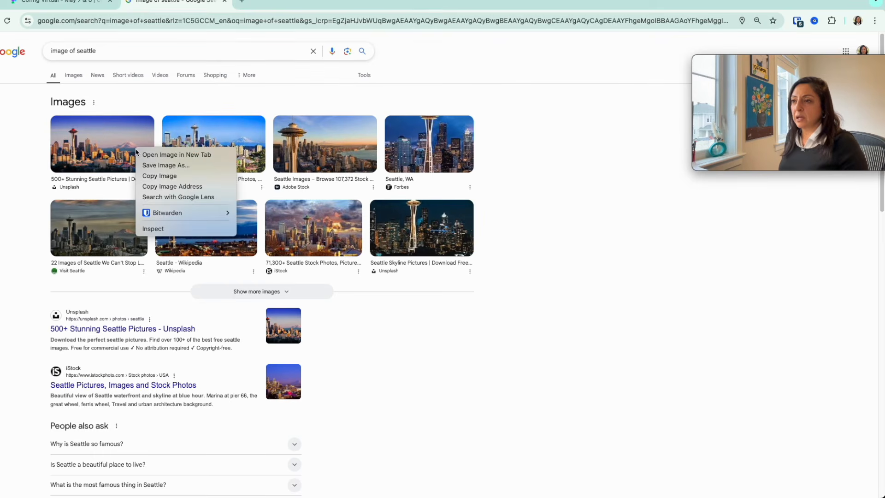
click(164, 166)
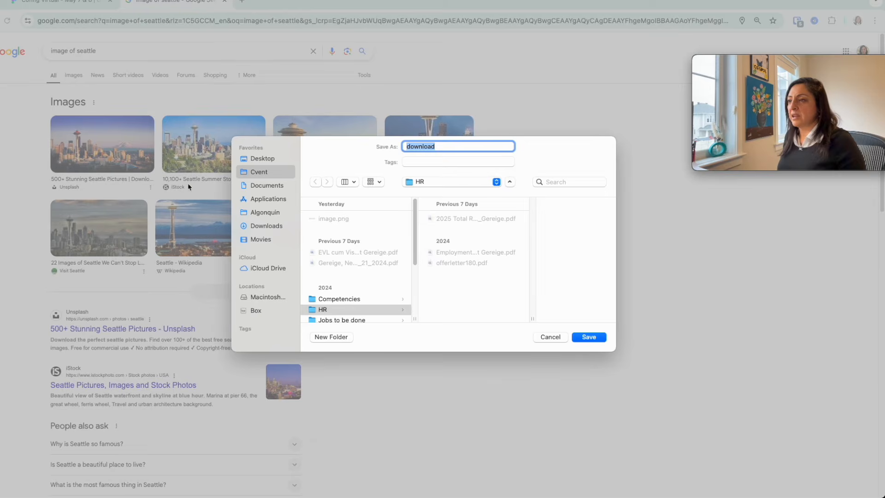
click(264, 160)
click(584, 337)
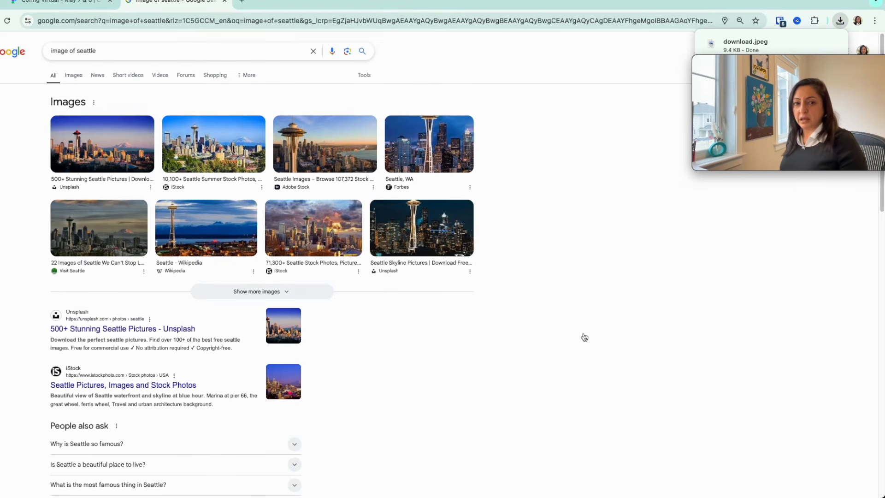
Switch to Figma and place the downloaded Seattle image on the empty canvas beside the blue navigation bar.
key(super+Tab)
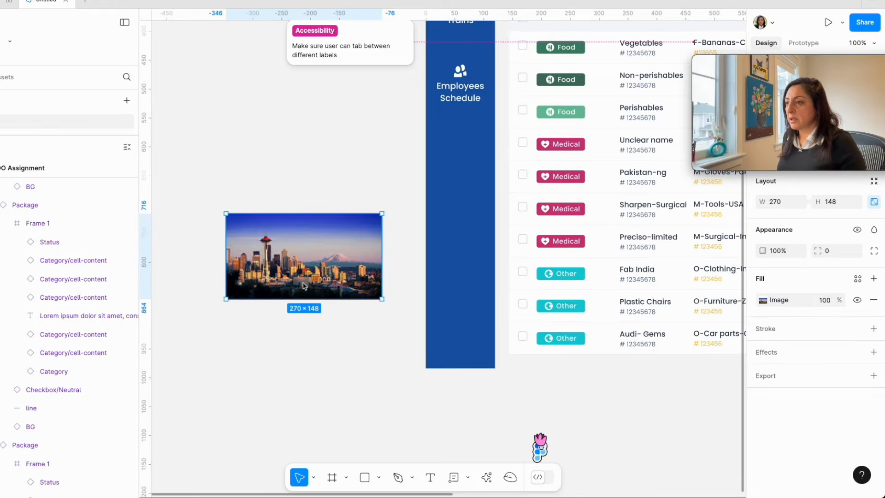
click(298, 330)
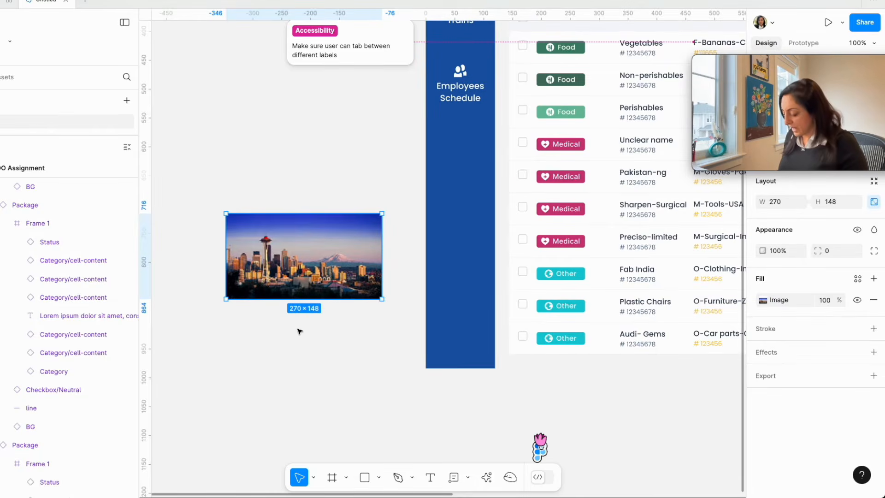
Run the Boost resolution AI action on the Seattle image.
key(super+plus)
scroll(300, 331, left, 10)
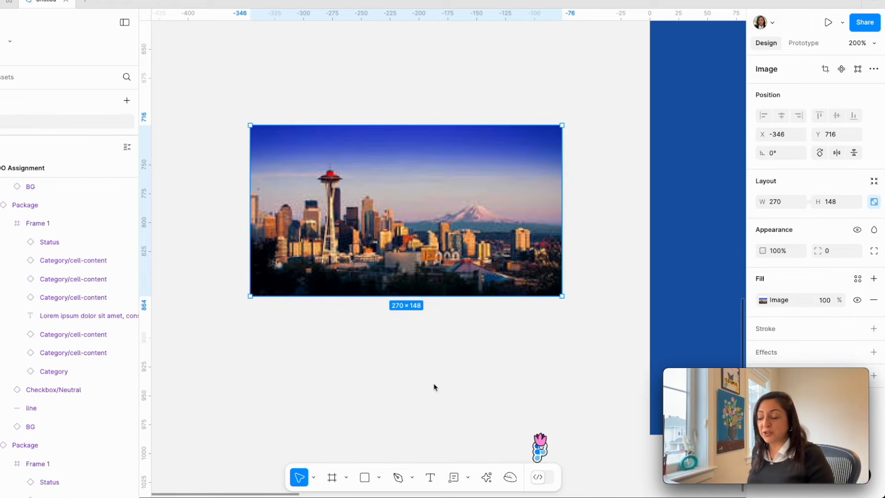
click(487, 477)
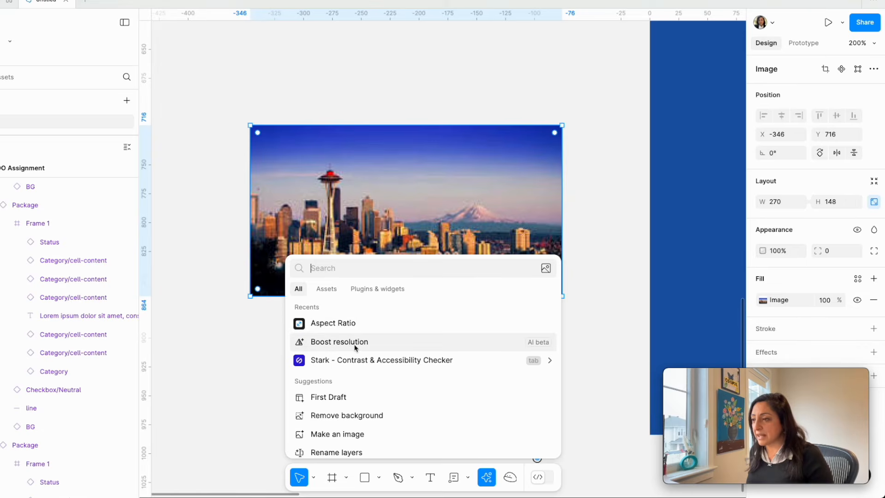
click(339, 342)
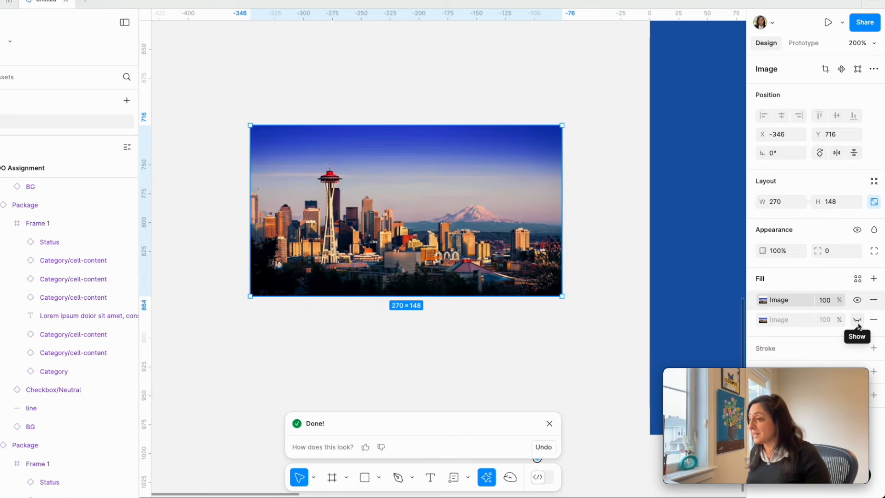
Move the boosted Seattle image to about X -361, Y 643 and duplicate it directly below at about Y 796.
drag(496, 226, 480, 144)
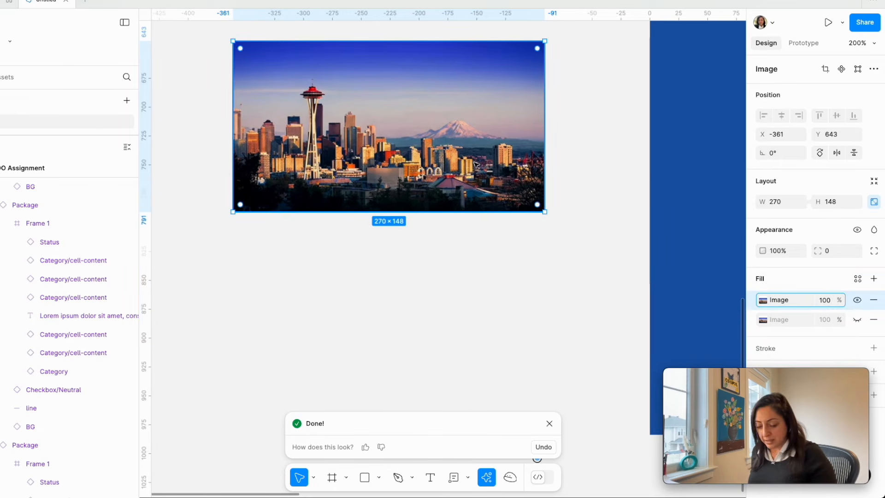
drag(476, 163, 528, 335)
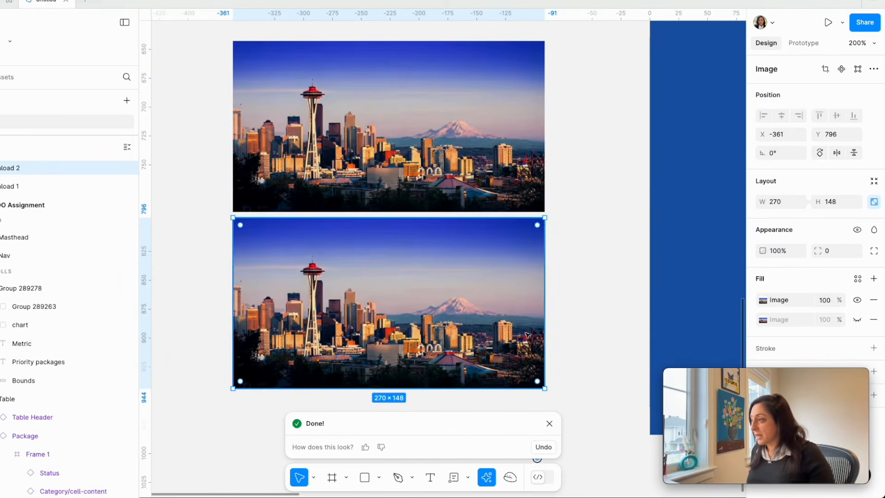
Show the original image fill and hide the boosted fill on the lower copy, and compare both images up close.
click(857, 319)
click(857, 300)
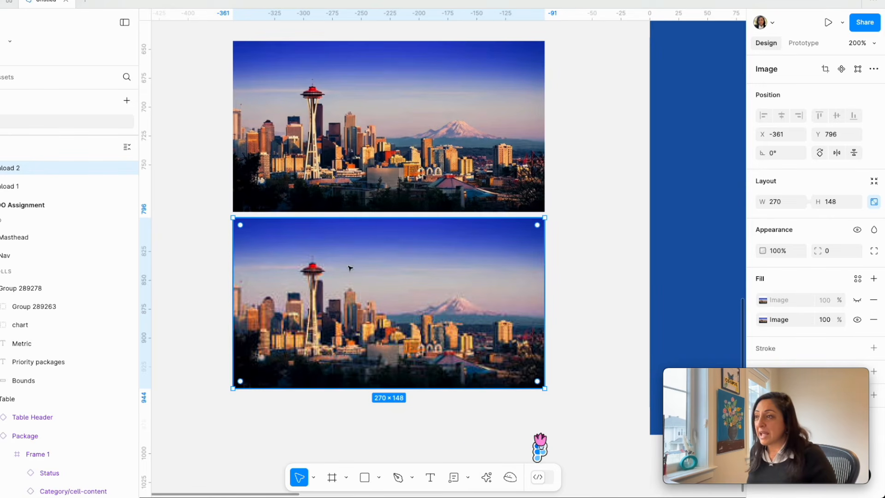
scroll(365, 300, up, 5)
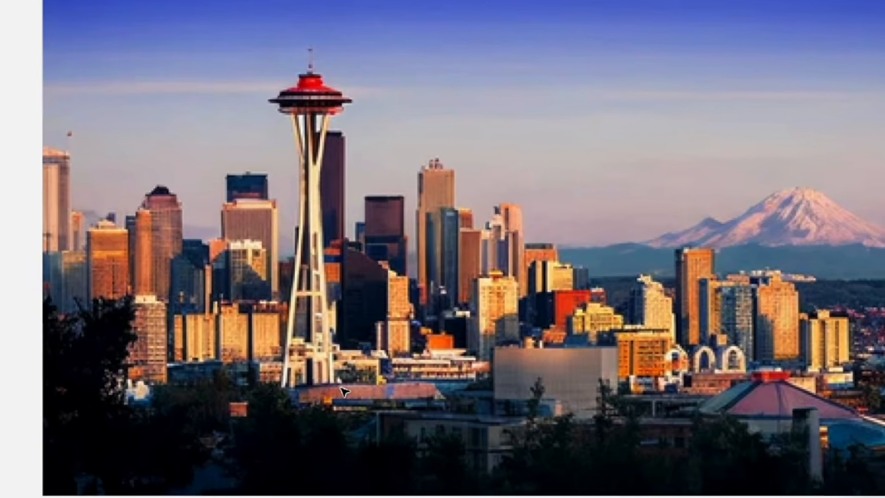
scroll(346, 438, down, 4)
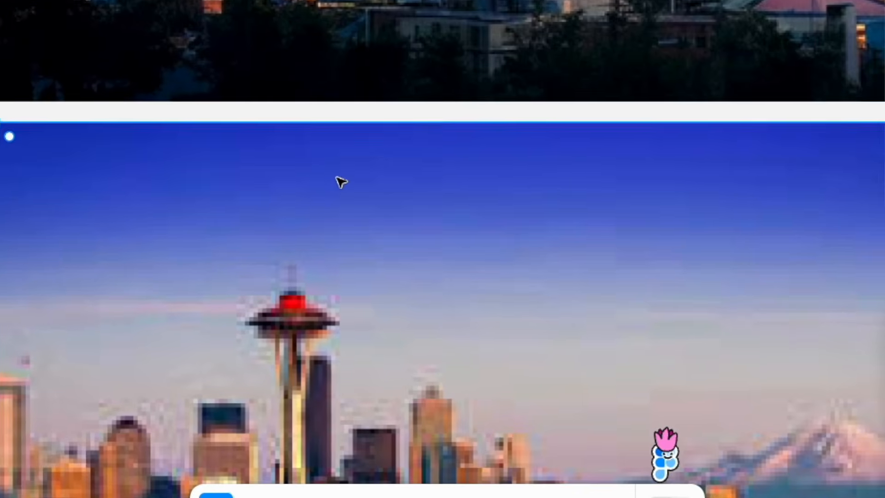